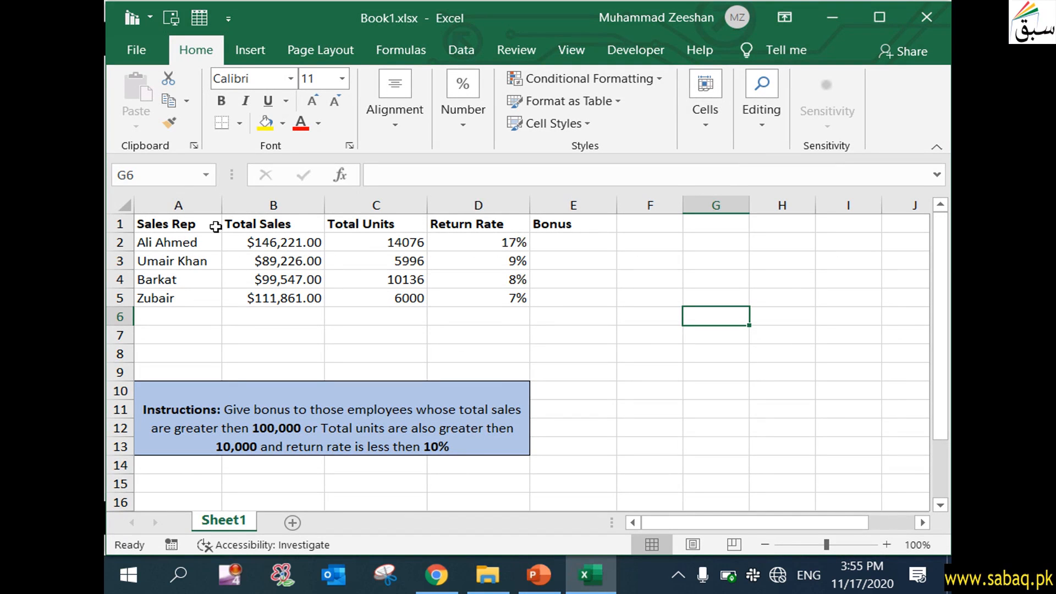
- Examine the Sales Rep, Total Sales, Total Units, Return Rate and Bonus columns and compare the first rep's figures with the bonus instructions
{"action": "left_click", "coordinate": [185, 202]}
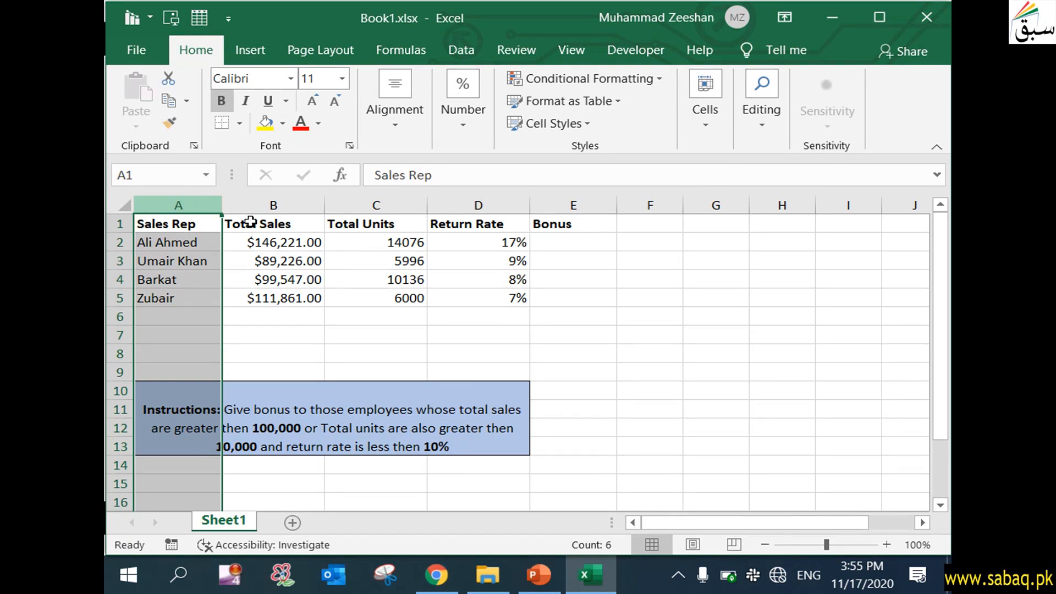
{"action": "left_click", "coordinate": [297, 205]}
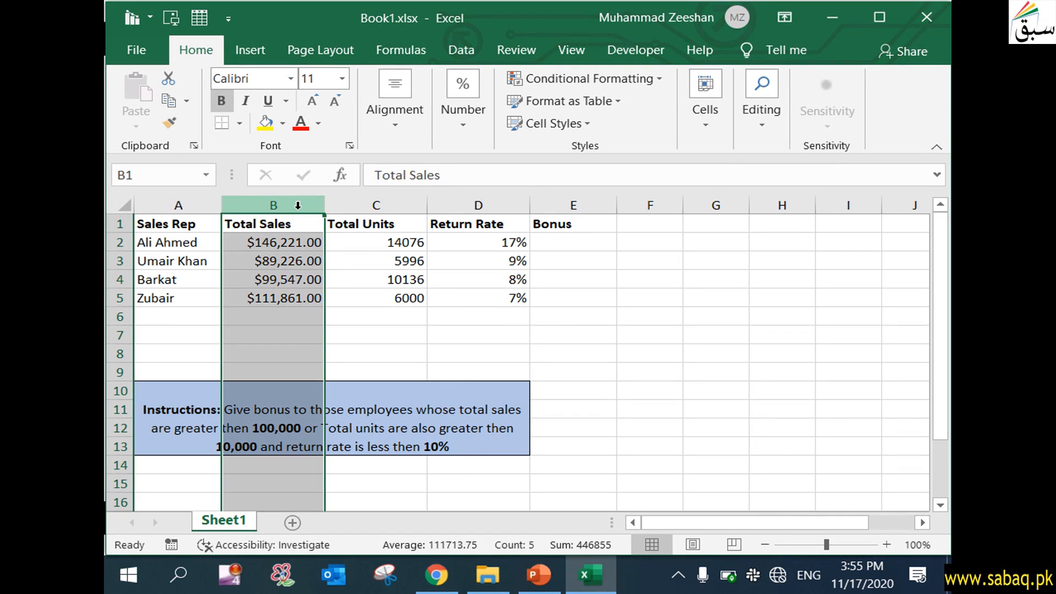
{"action": "left_click", "coordinate": [400, 204]}
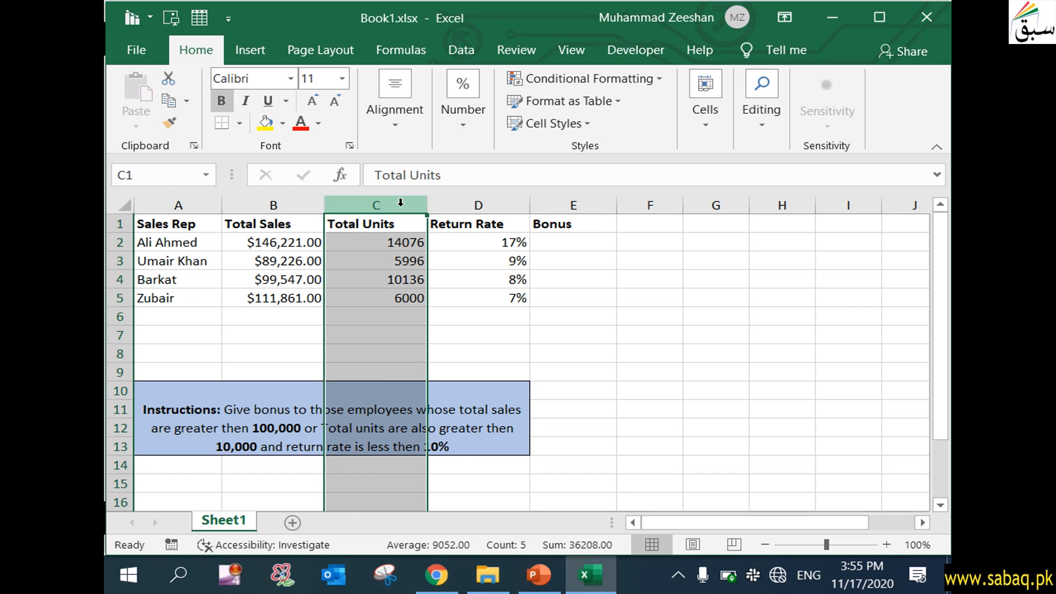
{"action": "left_click", "coordinate": [464, 202]}
{"action": "left_click", "coordinate": [575, 203]}
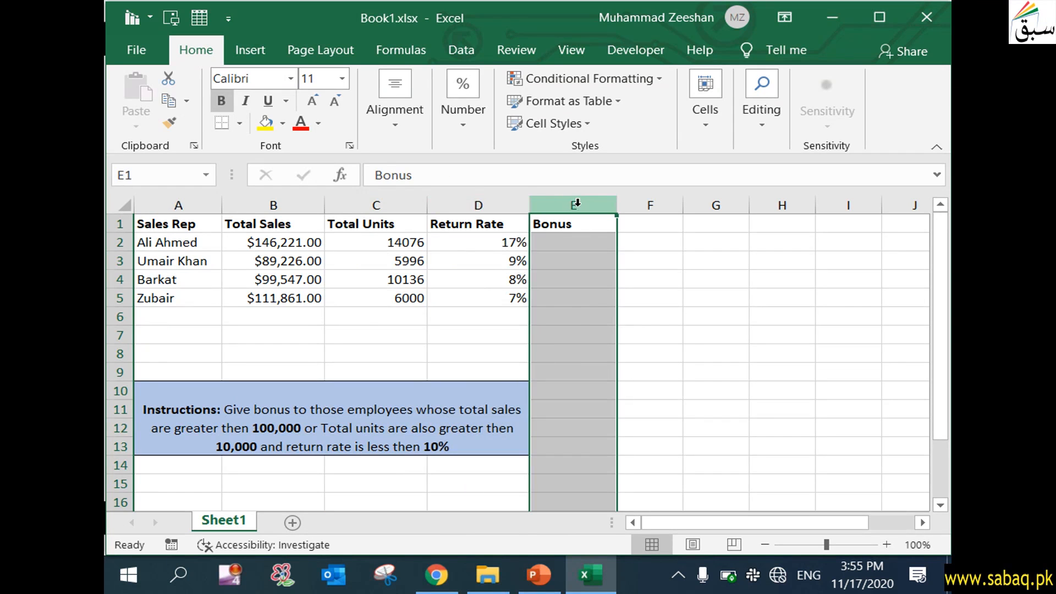
{"action": "left_click", "coordinate": [576, 362]}
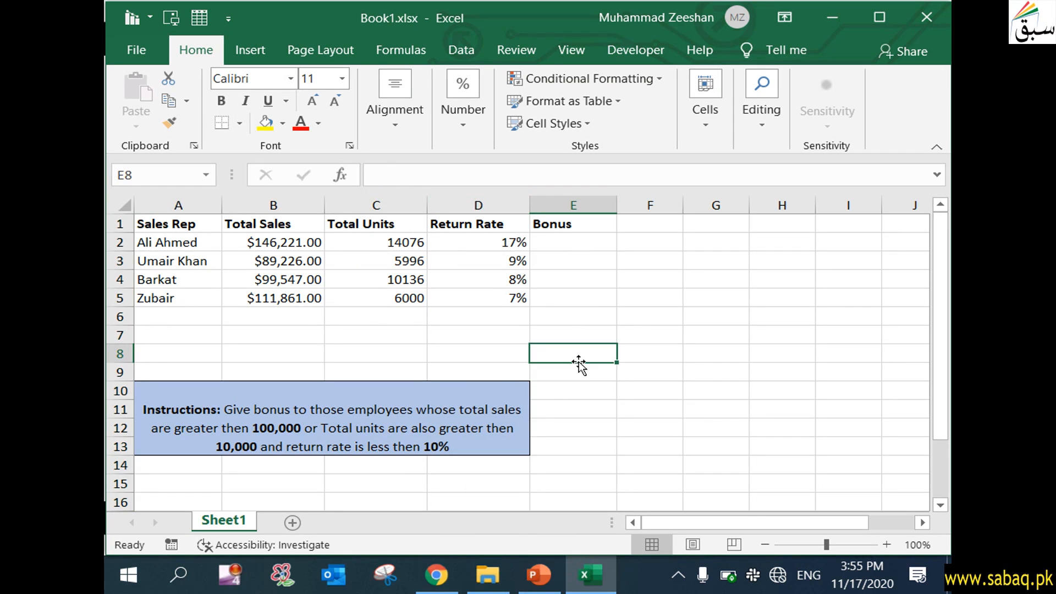
{"action": "left_click", "coordinate": [572, 246]}
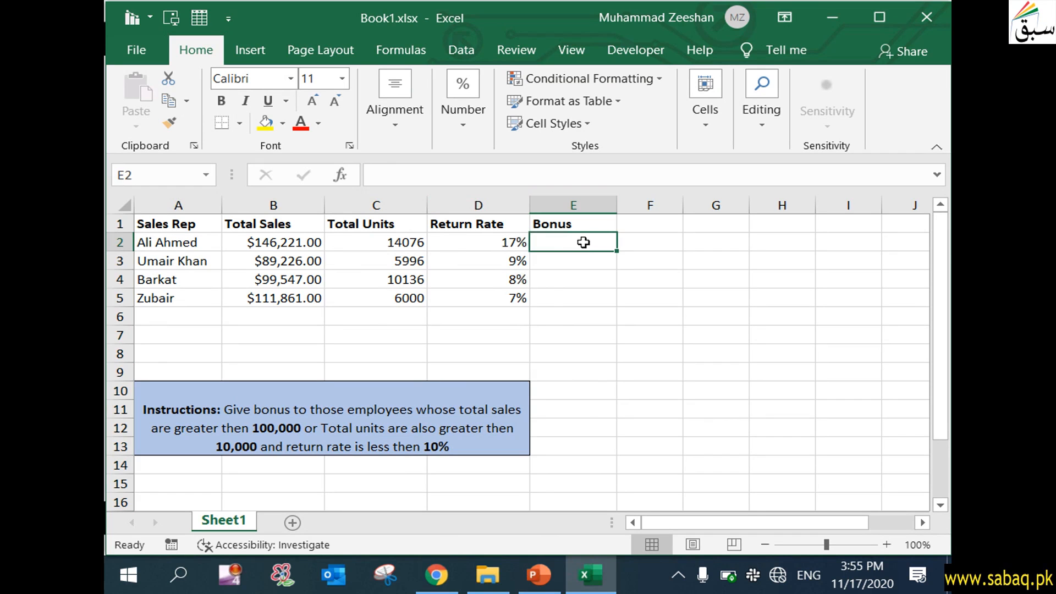
{"action": "left_click", "coordinate": [197, 243]}
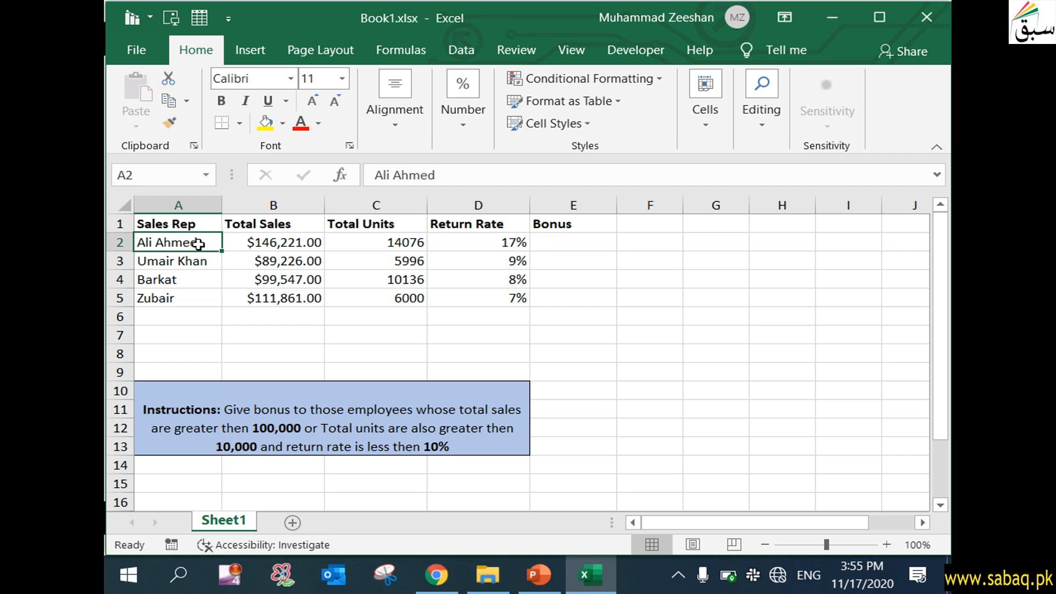
{"action": "left_click", "coordinate": [379, 431]}
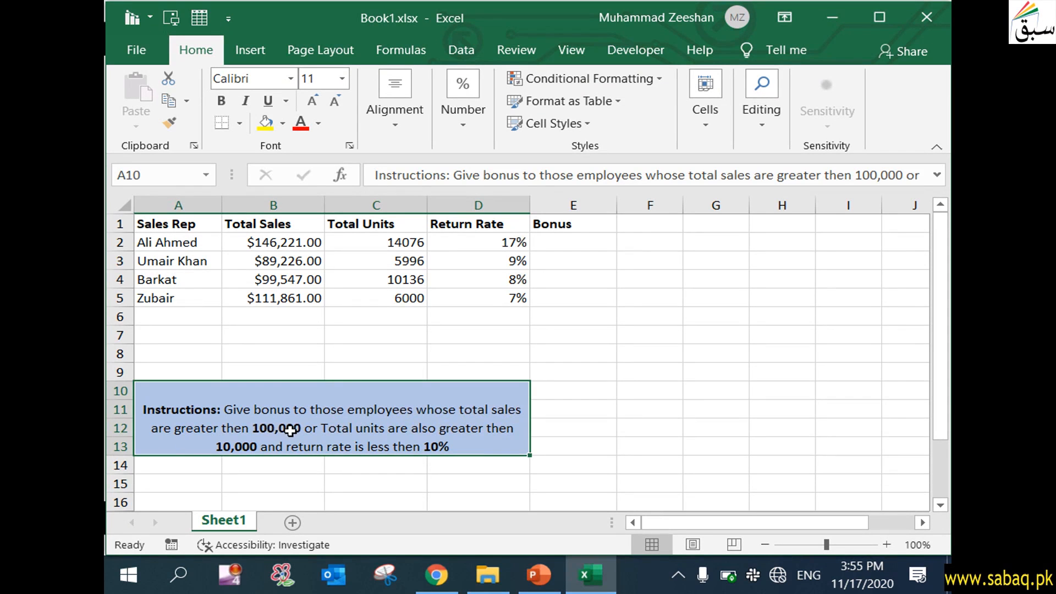
{"action": "left_click", "coordinate": [282, 239]}
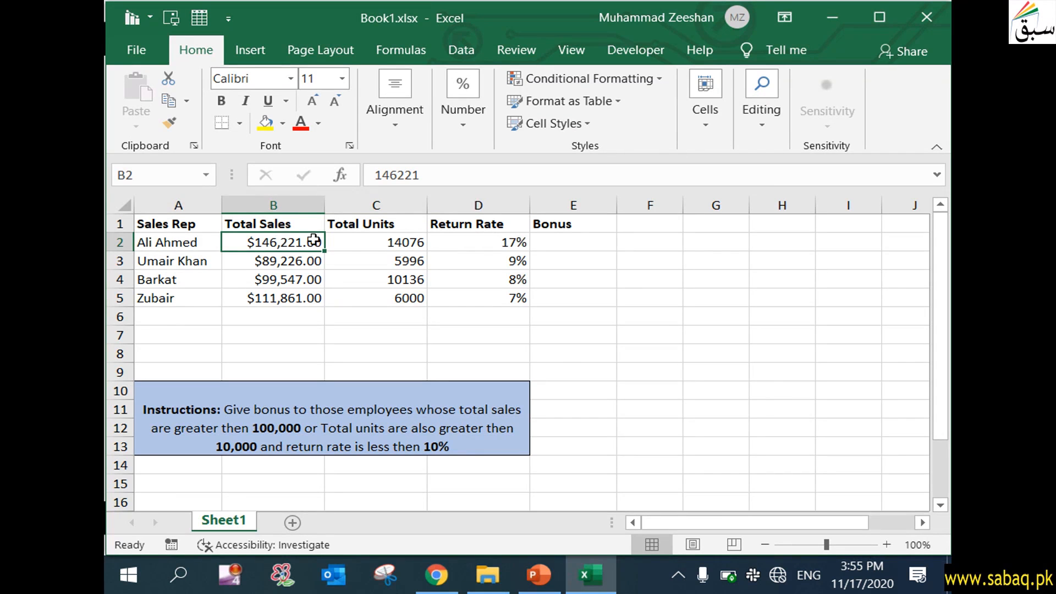
{"action": "left_click", "coordinate": [376, 244]}
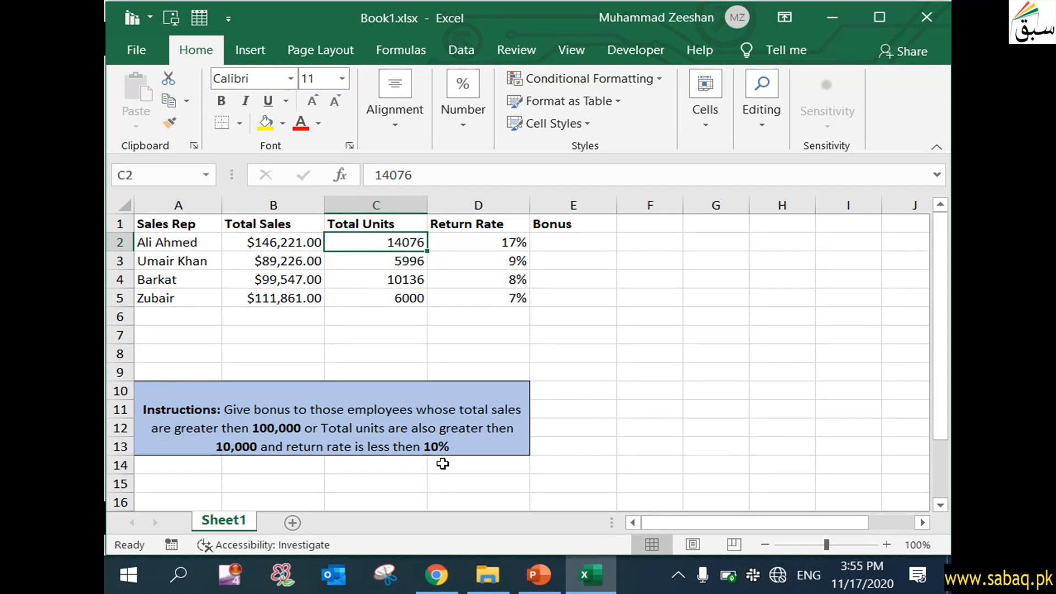
{"action": "left_click", "coordinate": [597, 402]}
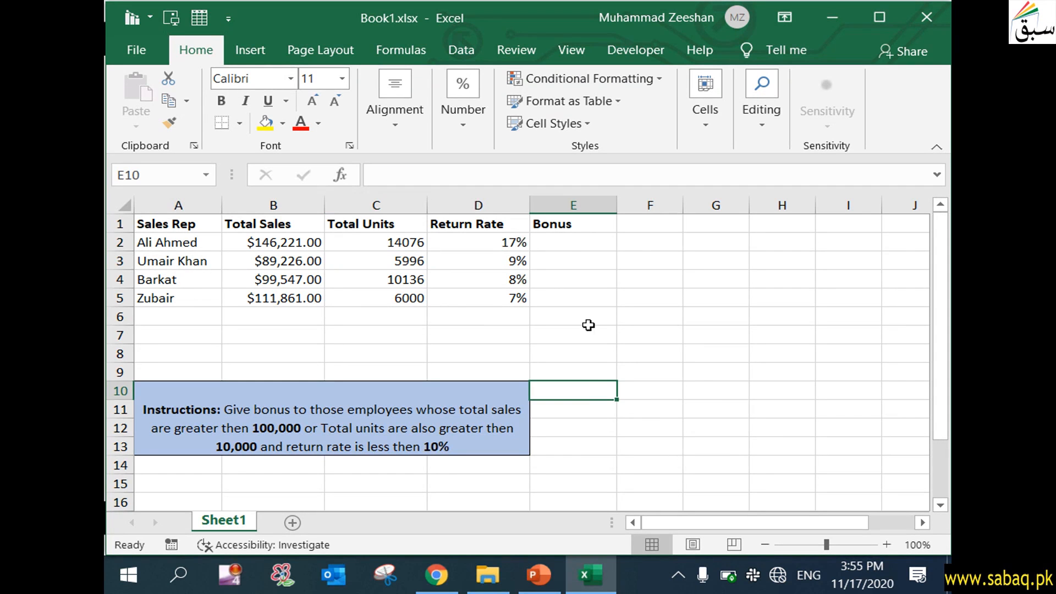
- Start the Bonus formula in E2 with the nested sales-or-units test: =AND(OR(B2>100000,C2>10000)
{"action": "double_click", "coordinate": [569, 237]}
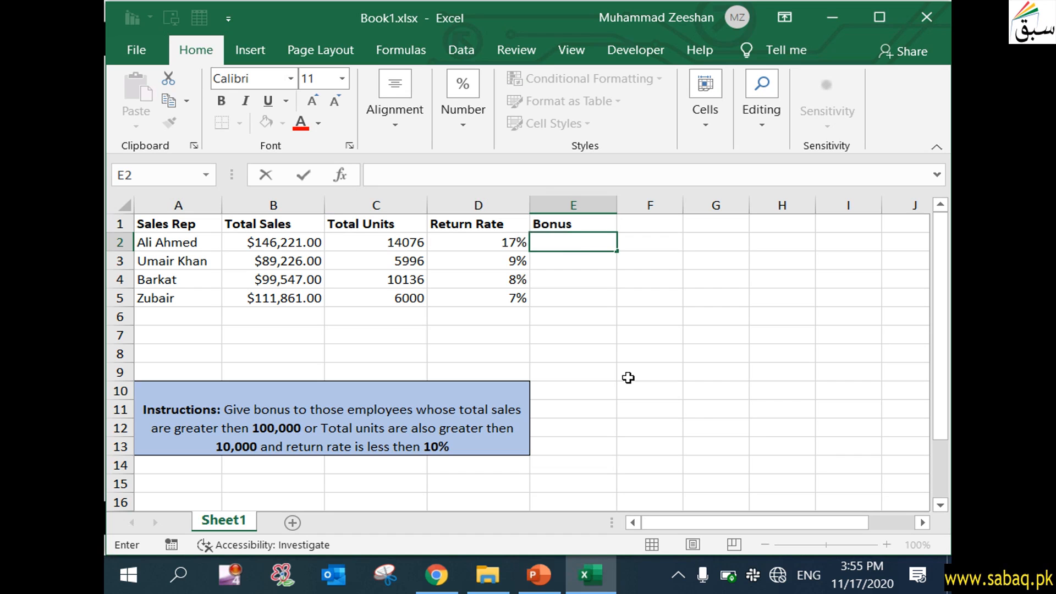
{"action": "type", "text": "="}
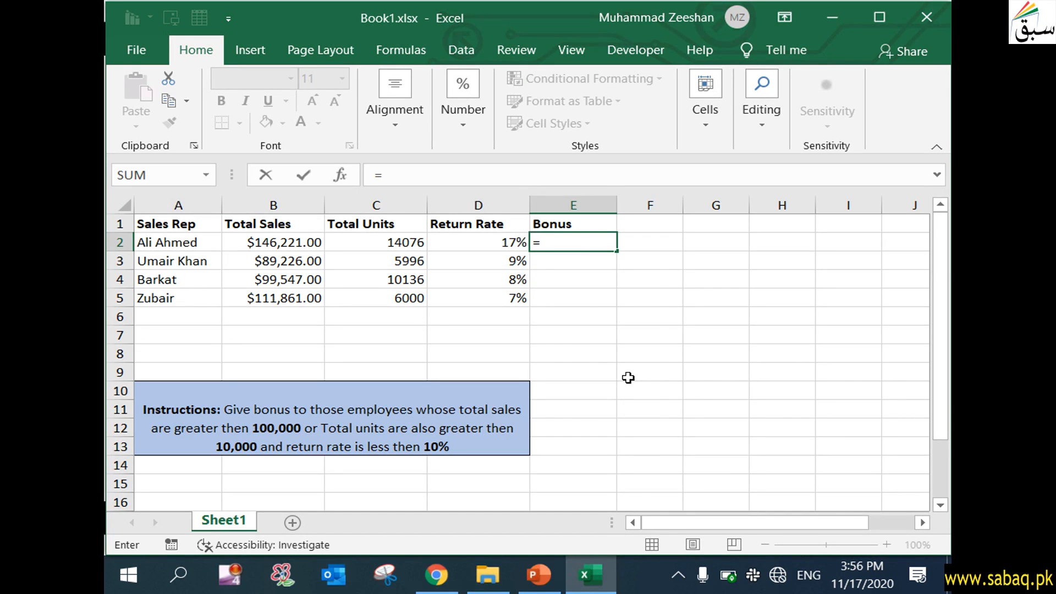
{"action": "type", "text": "AND("}
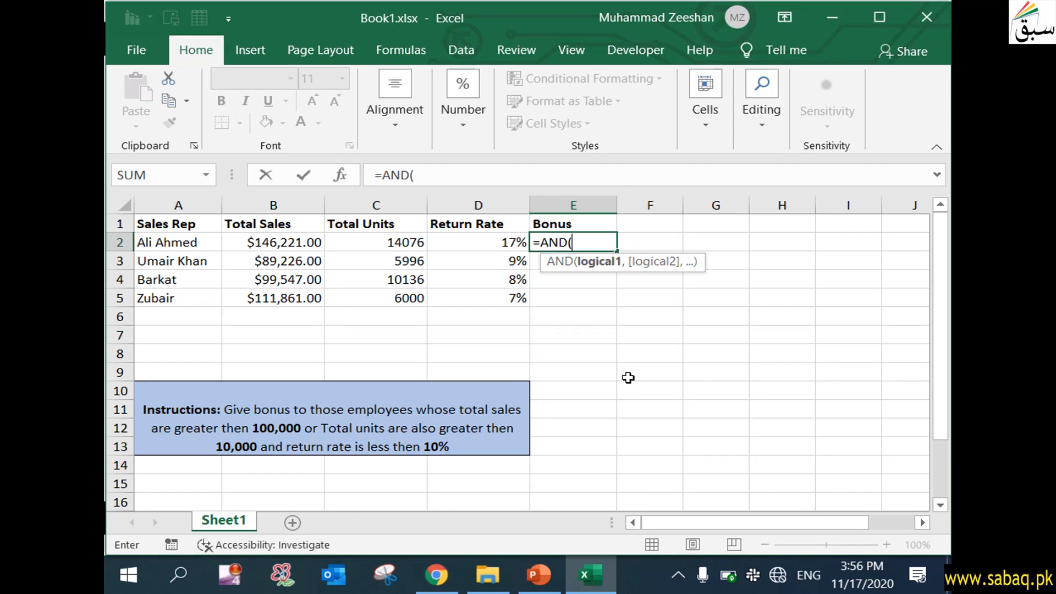
{"action": "type", "text": "OR("}
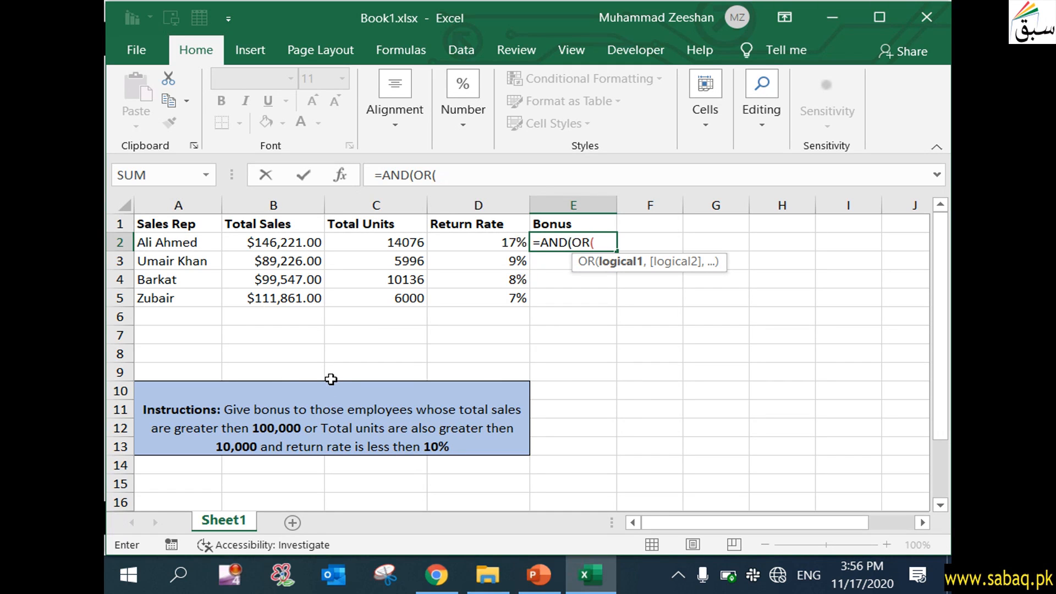
{"action": "type", "text": "B2"}
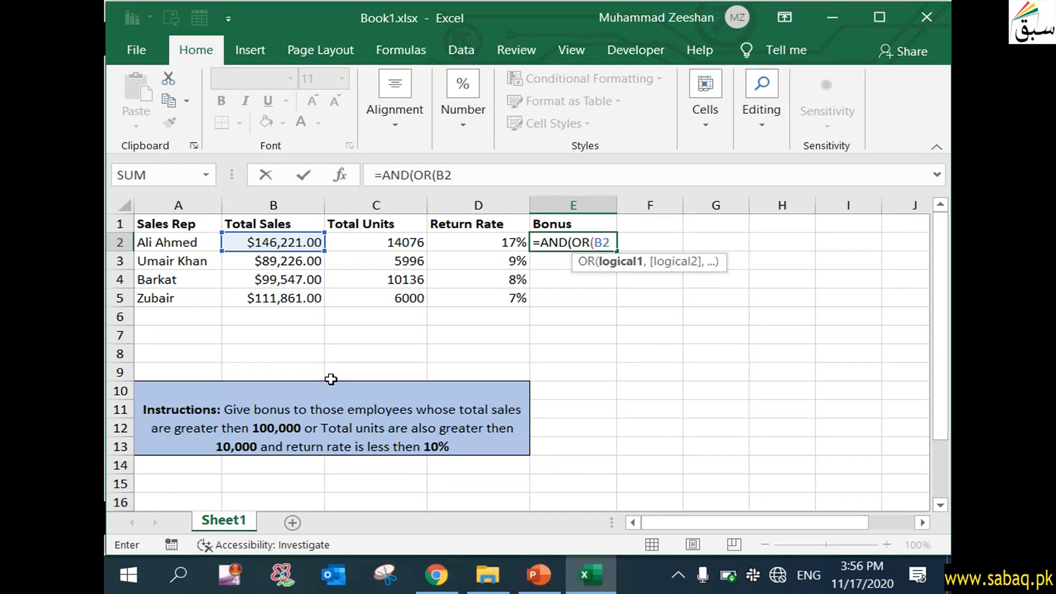
{"action": "type", "text": ">1000"}
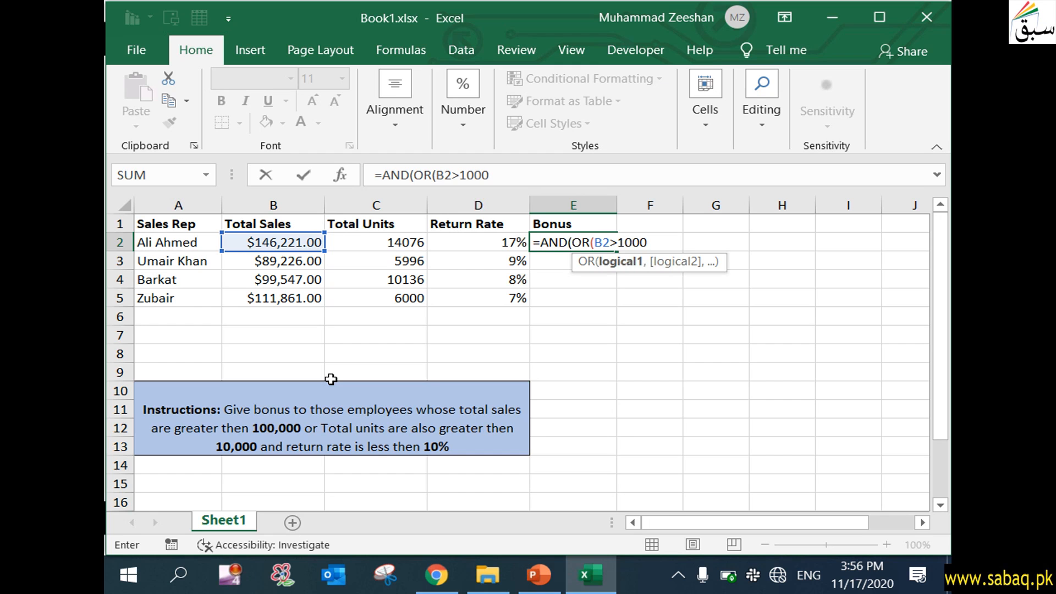
{"action": "type", "text": "00,"}
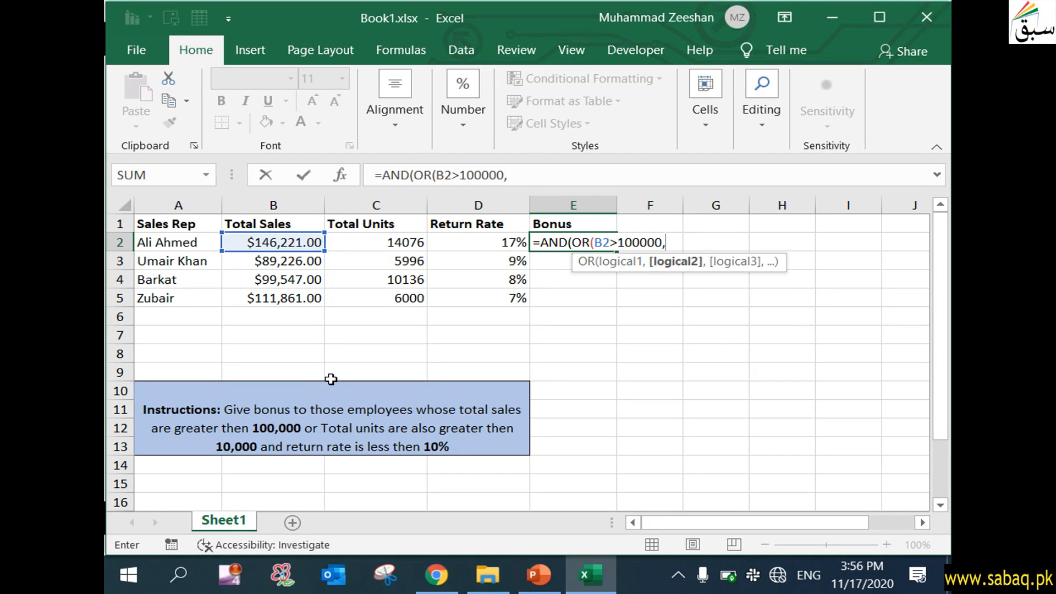
{"action": "type", "text": "C"}
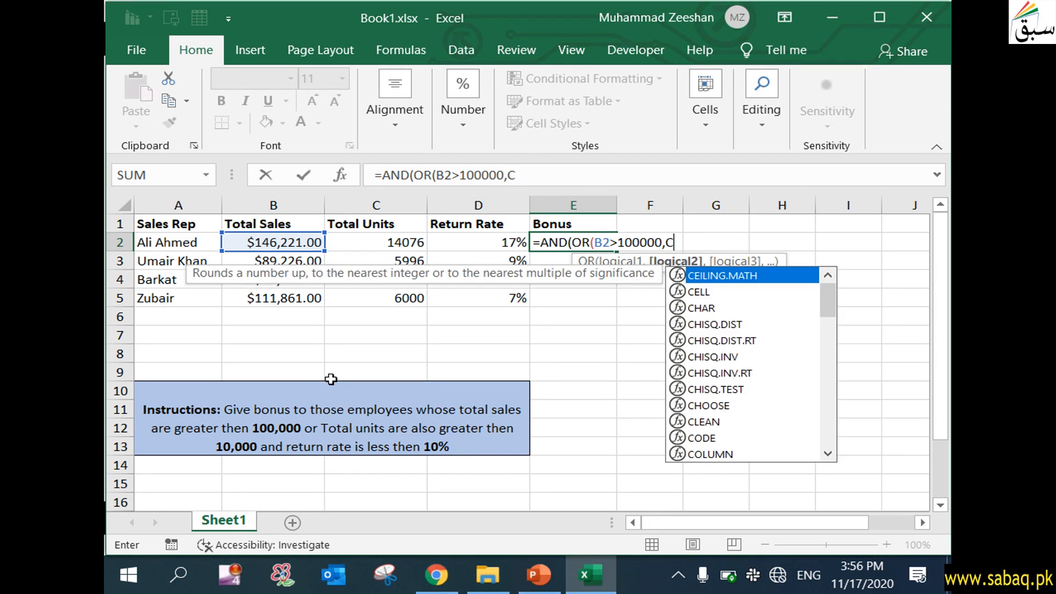
{"action": "type", "text": "2>10000"}
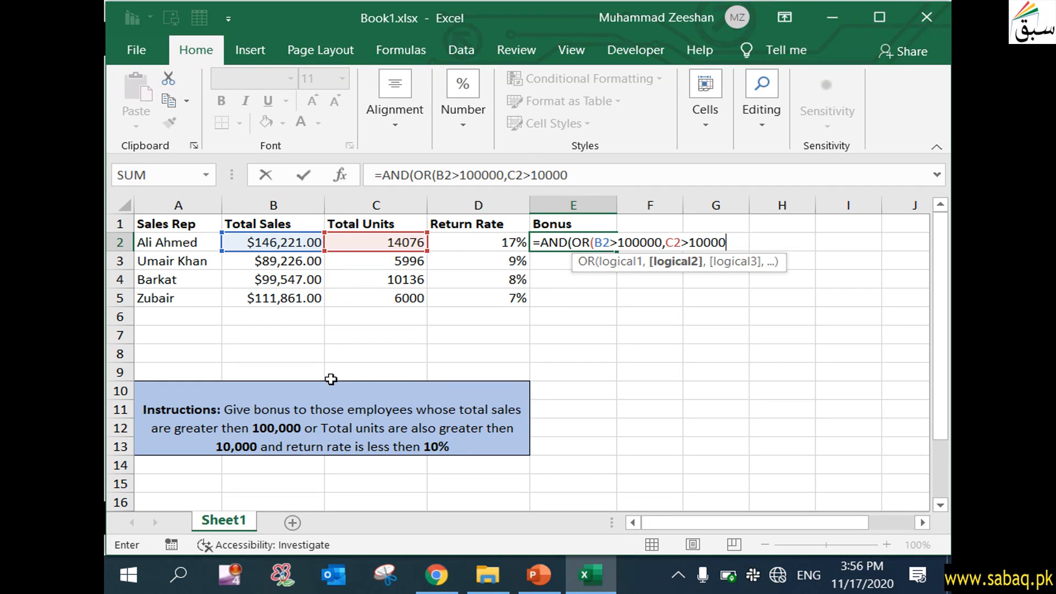
{"action": "type", "text": ")"}
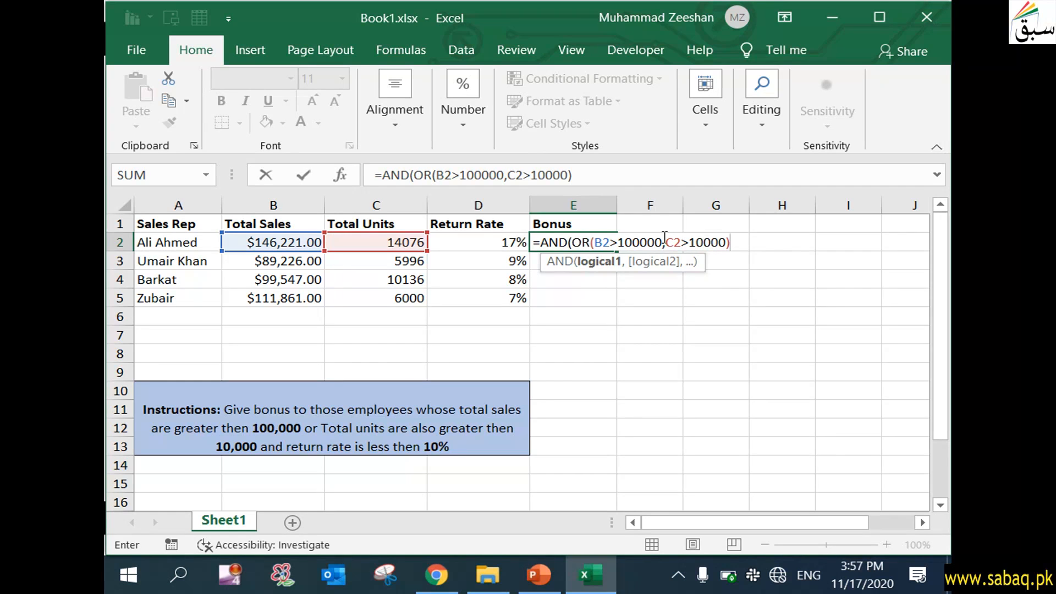
- Complete the E2 formula by adding the return-rate condition D2<10% as the AND function's second argument
{"action": "left_click_drag", "start_coordinate": [662, 242], "coordinate": [596, 242]}
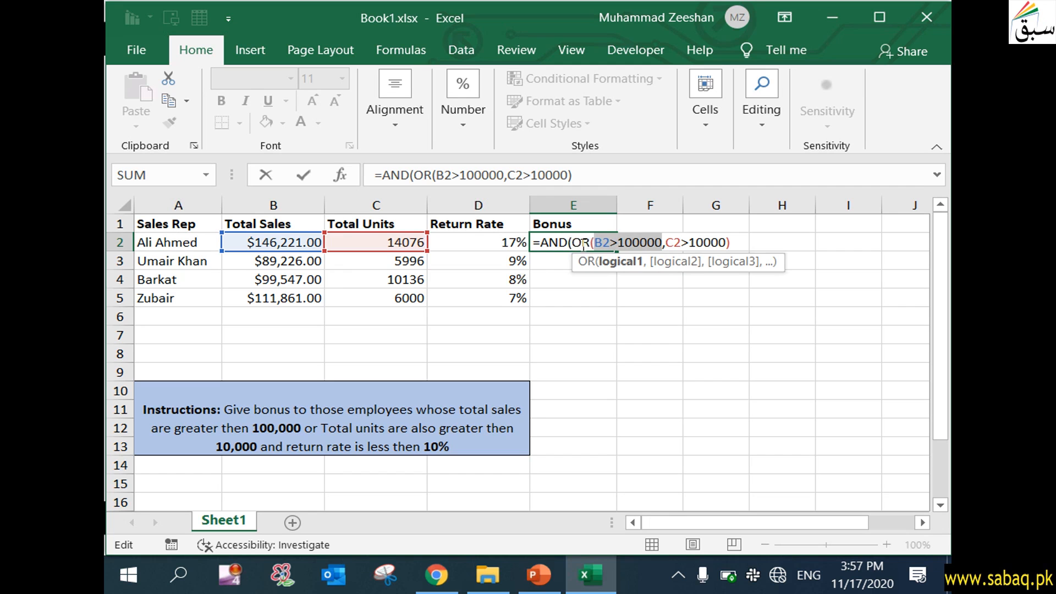
{"action": "left_click", "coordinate": [741, 240]}
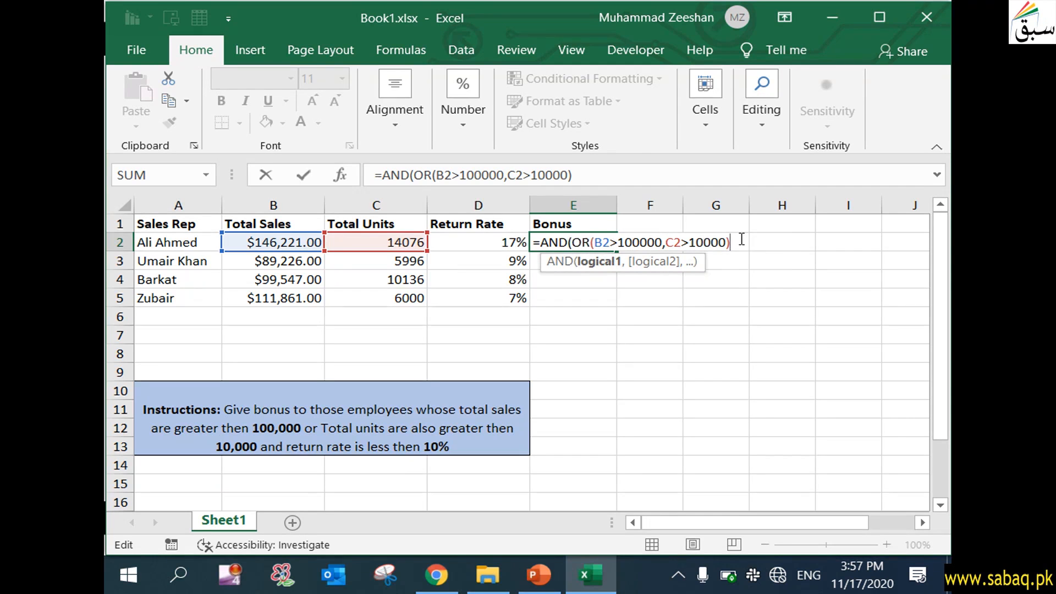
{"action": "type", "text": ","}
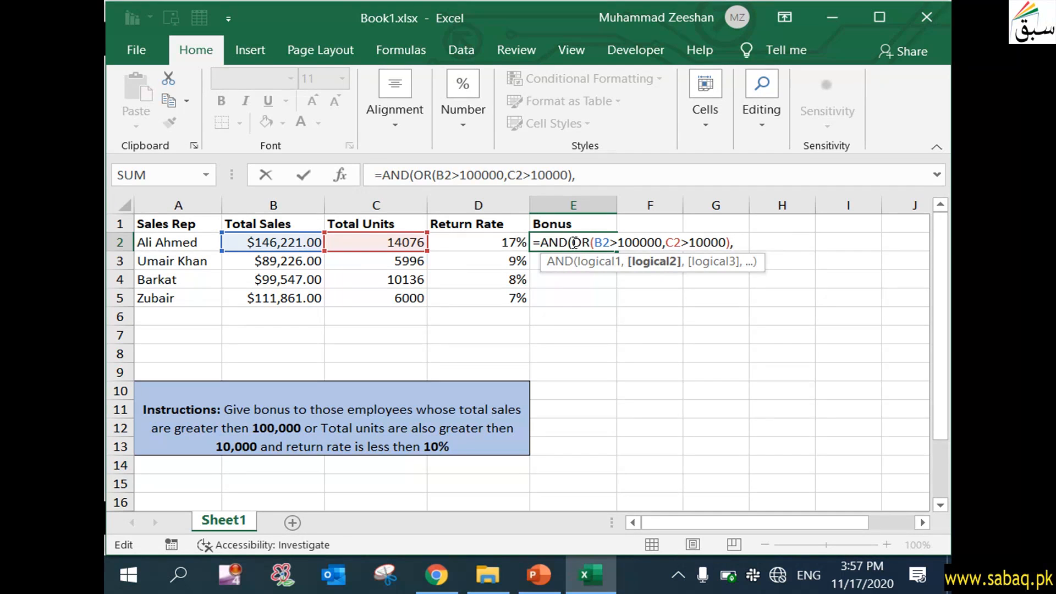
{"action": "left_click_drag", "start_coordinate": [572, 243], "coordinate": [733, 243]}
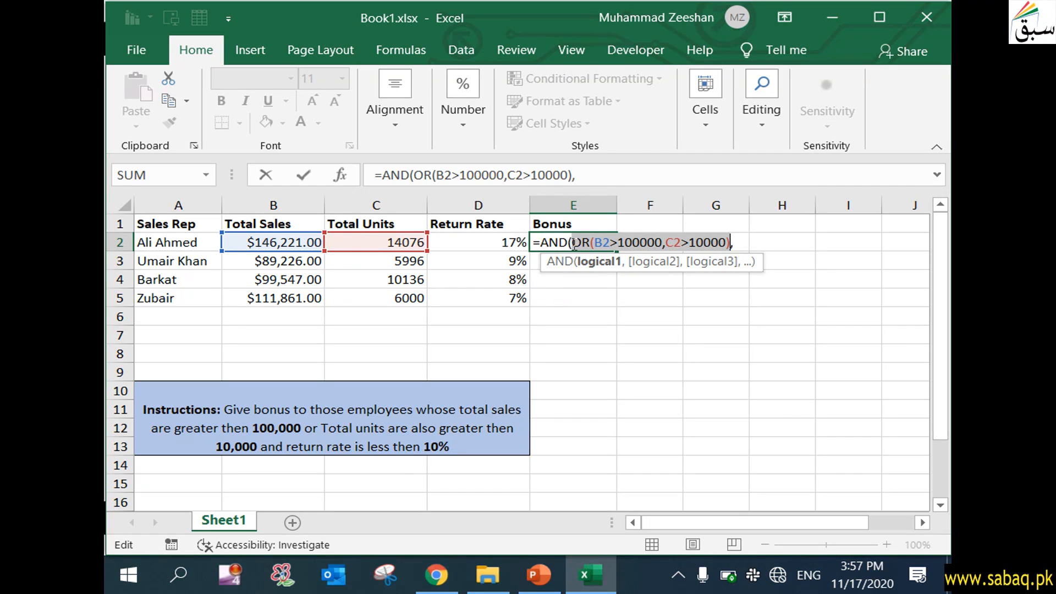
{"action": "left_click", "coordinate": [741, 243]}
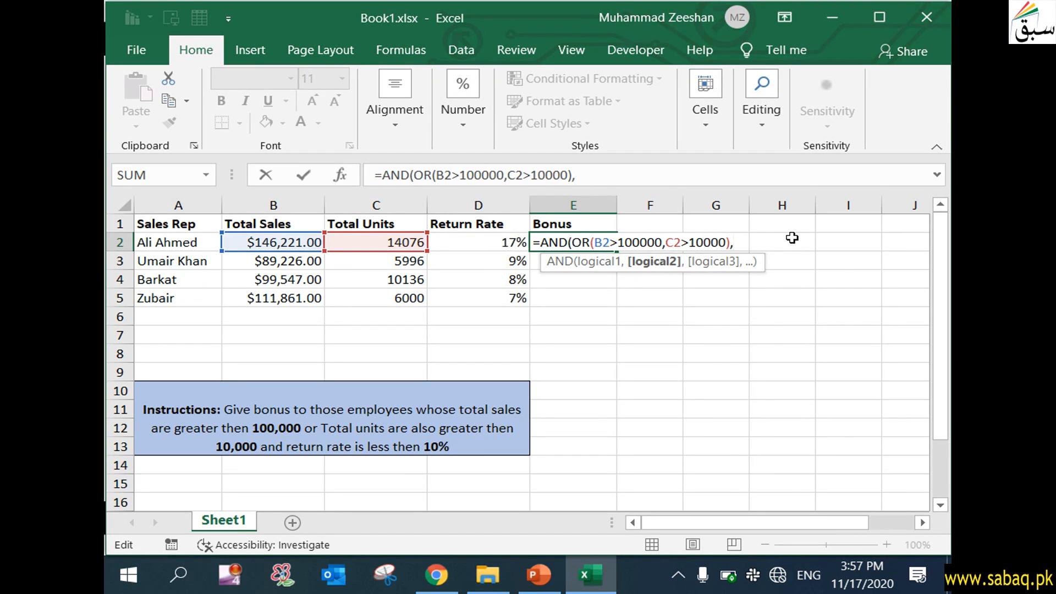
{"action": "type", "text": "D2"}
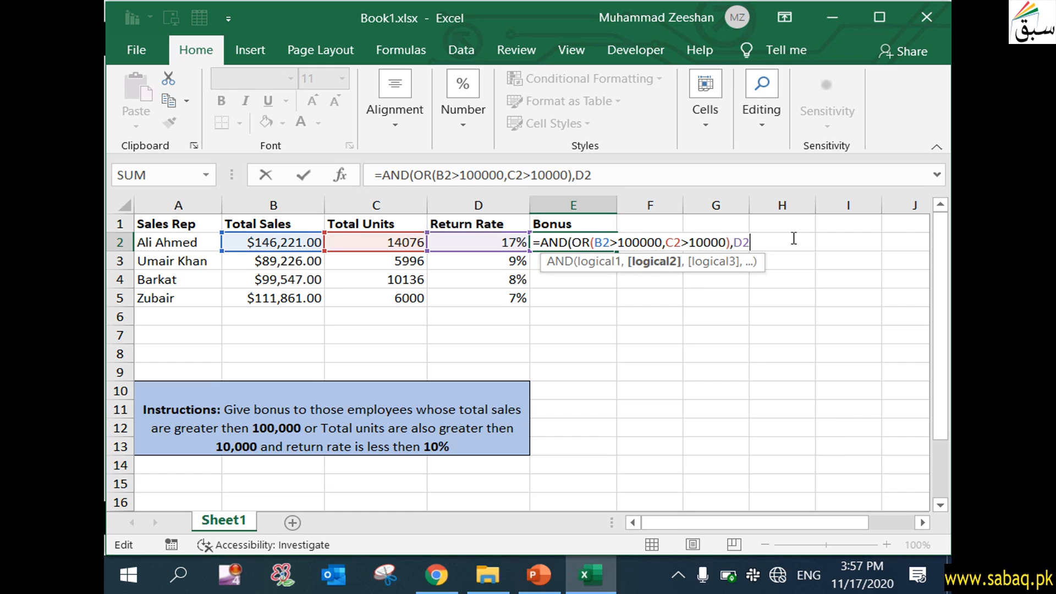
{"action": "type", "text": "<10%)"}
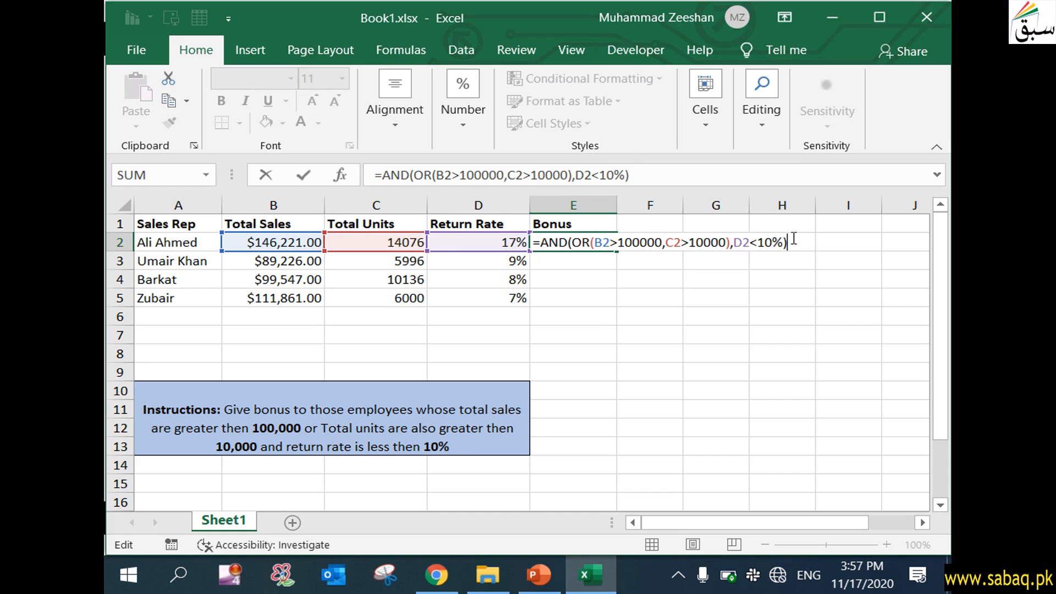
{"action": "key", "text": "Return"}
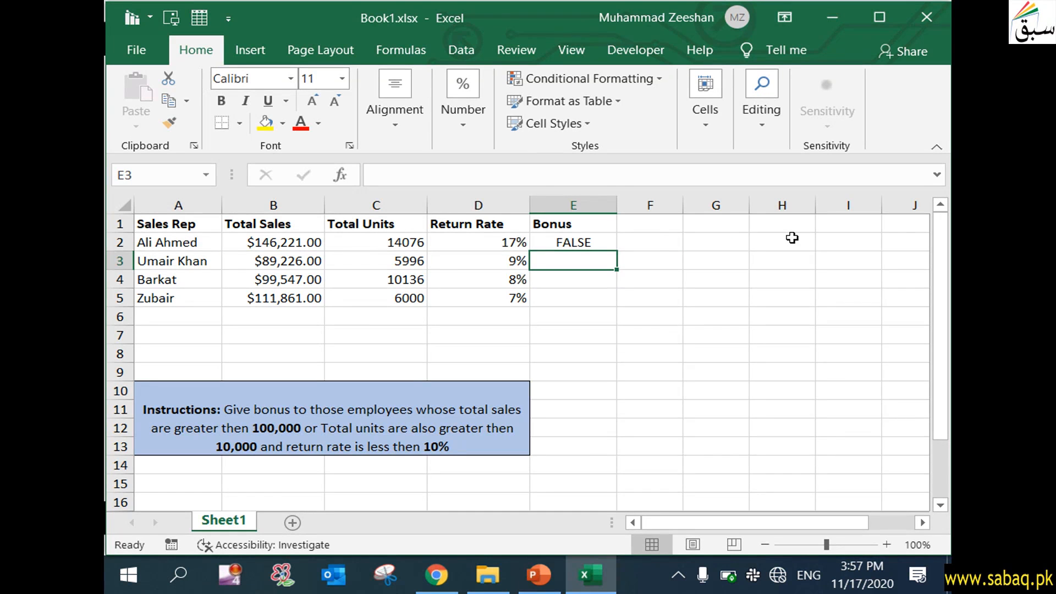
- Check the first rep's bonus result against sales, units and return rate, and review the bonus criteria on the PowerPoint Example slide
{"action": "left_click", "coordinate": [603, 245]}
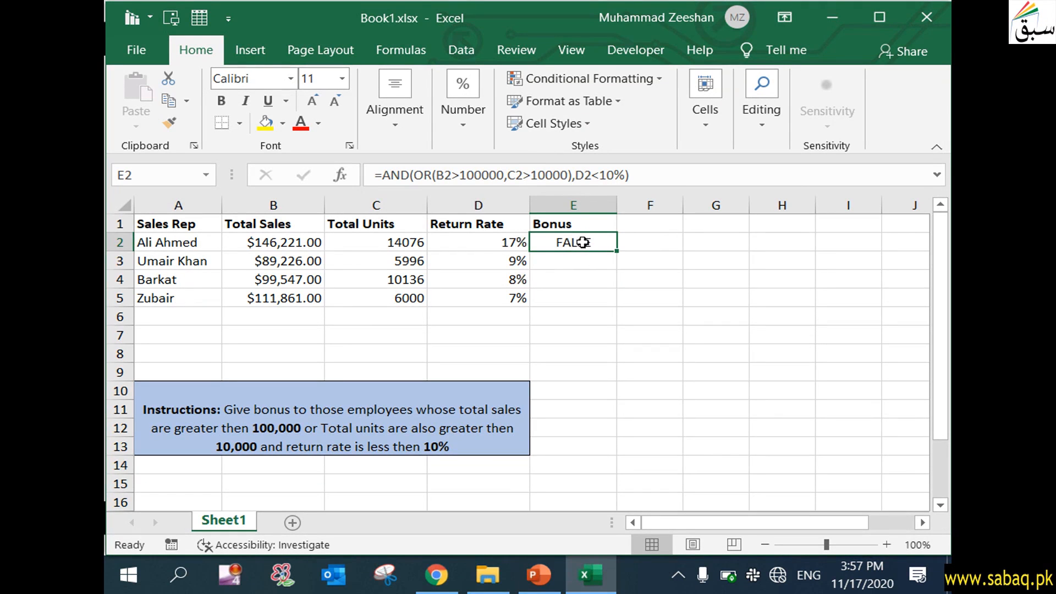
{"action": "left_click", "coordinate": [272, 239]}
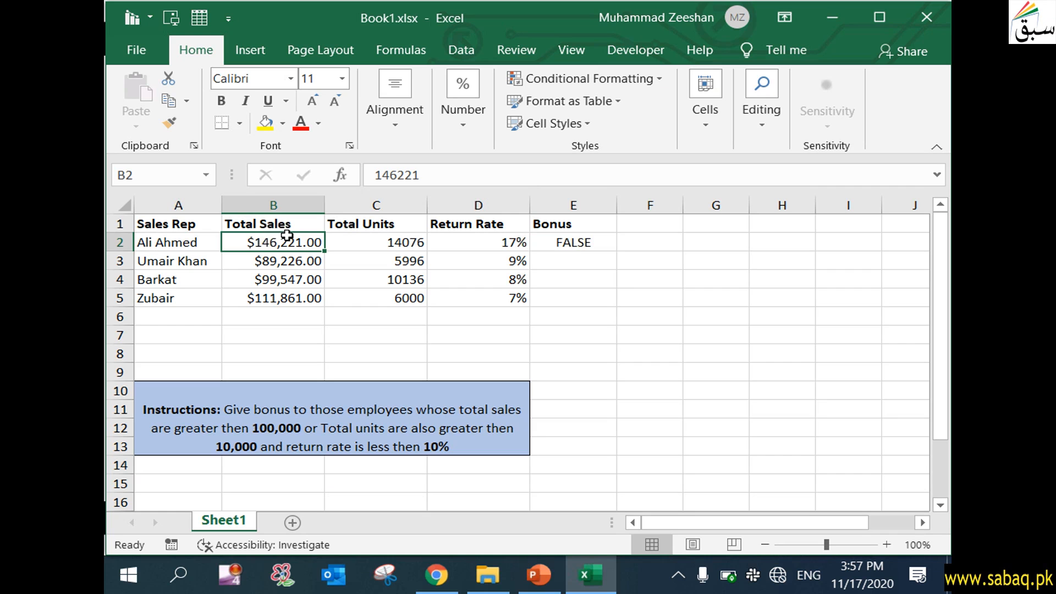
{"action": "left_click", "coordinate": [418, 238]}
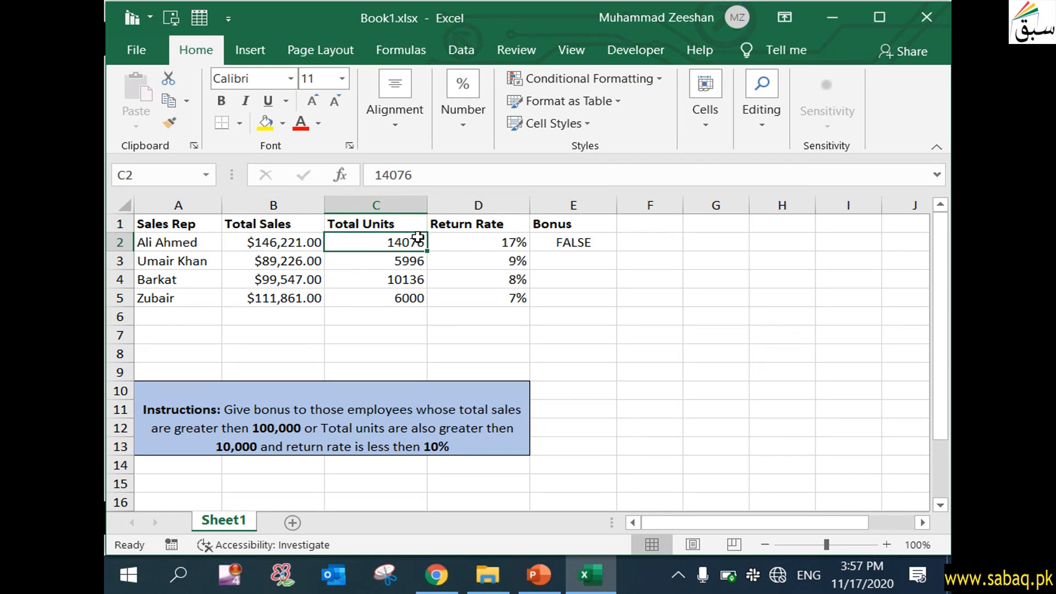
{"action": "left_click", "coordinate": [514, 238]}
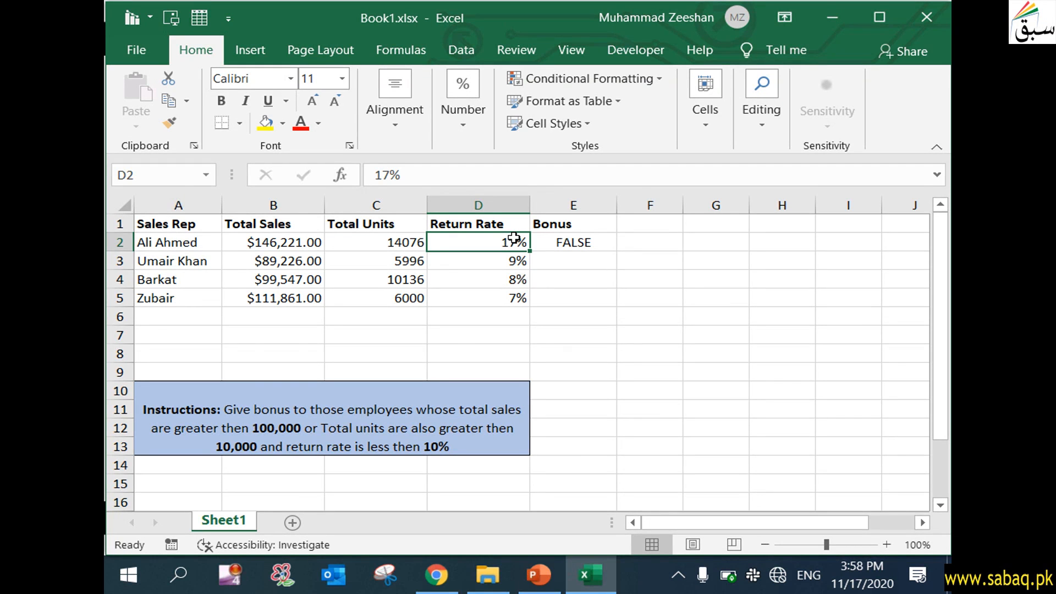
{"action": "left_click", "coordinate": [538, 574]}
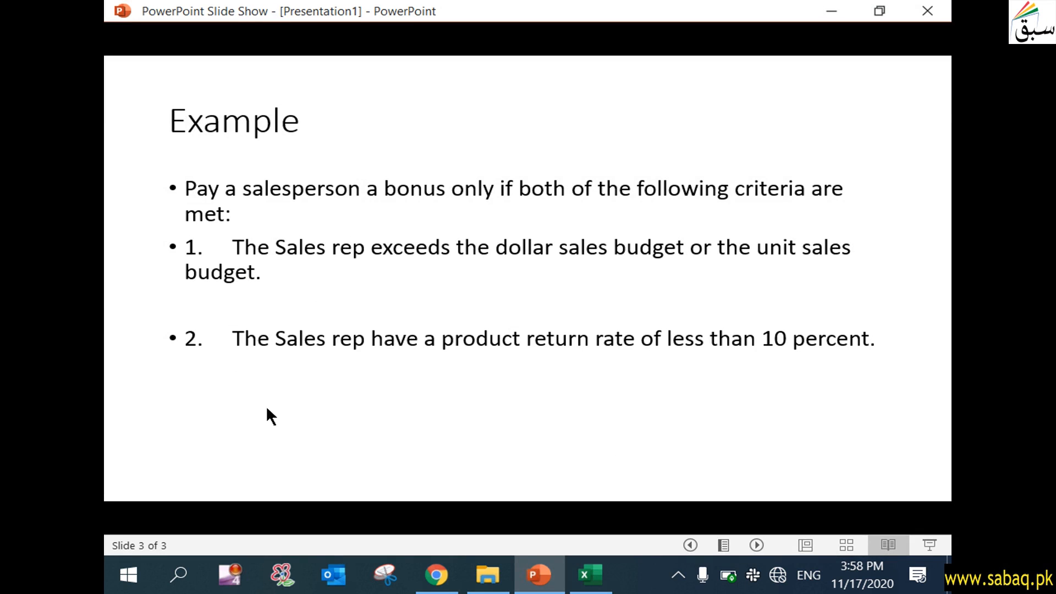
{"action": "left_click", "coordinate": [821, 16]}
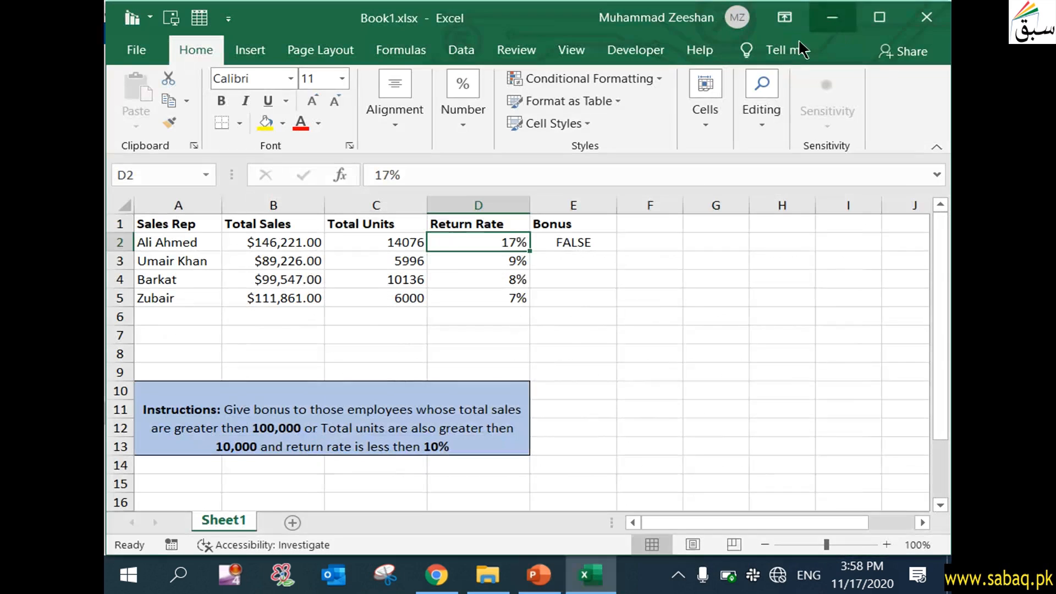
- Copy the Bonus formula from E2 down through E5 for the remaining sales reps
{"action": "left_click", "coordinate": [568, 244]}
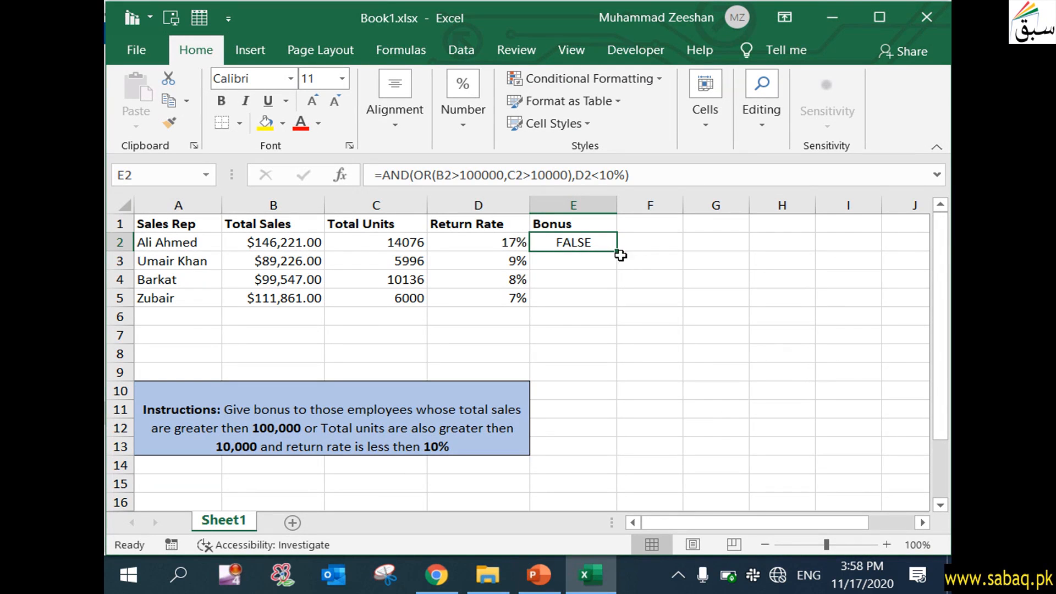
{"action": "left_click_drag", "start_coordinate": [617, 251], "coordinate": [613, 302]}
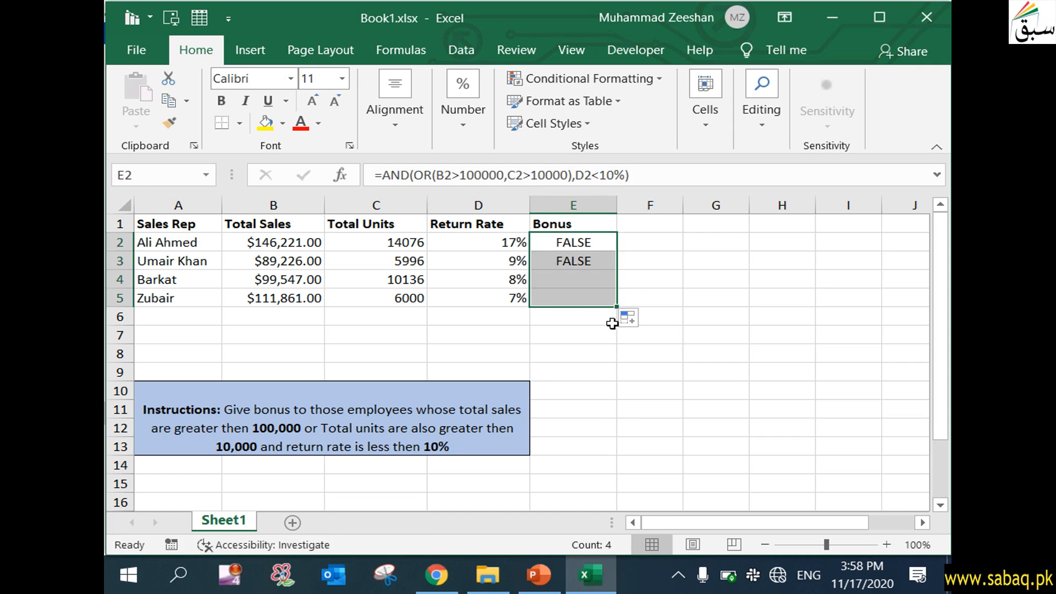
{"action": "left_click", "coordinate": [602, 364]}
- Compare the second rep's bonus result in E3 with the total sales, total units and return rate in that row
{"action": "left_click", "coordinate": [586, 266]}
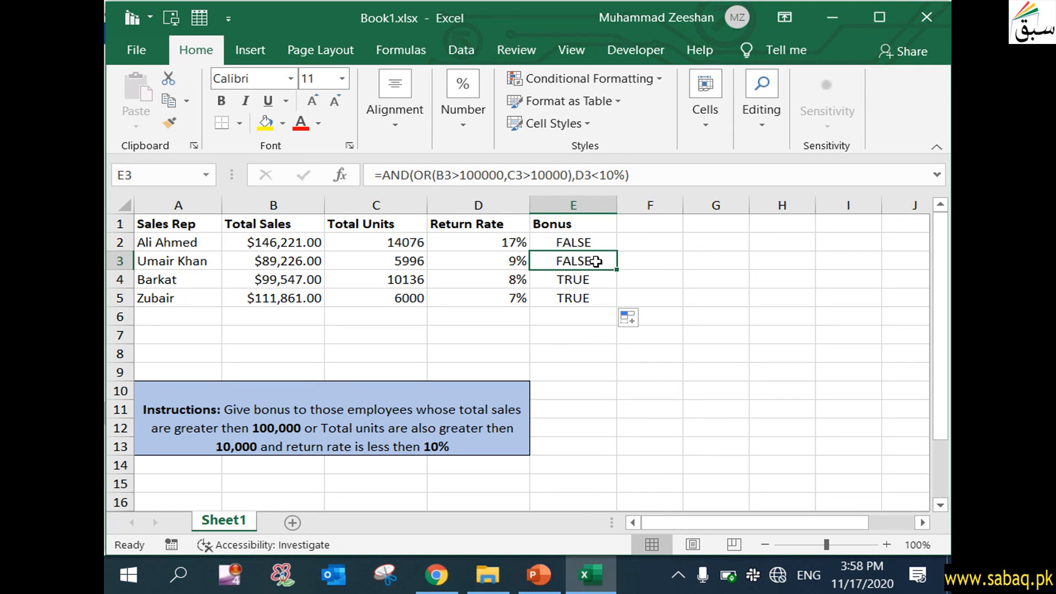
{"action": "left_click_drag", "start_coordinate": [311, 258], "coordinate": [362, 261]}
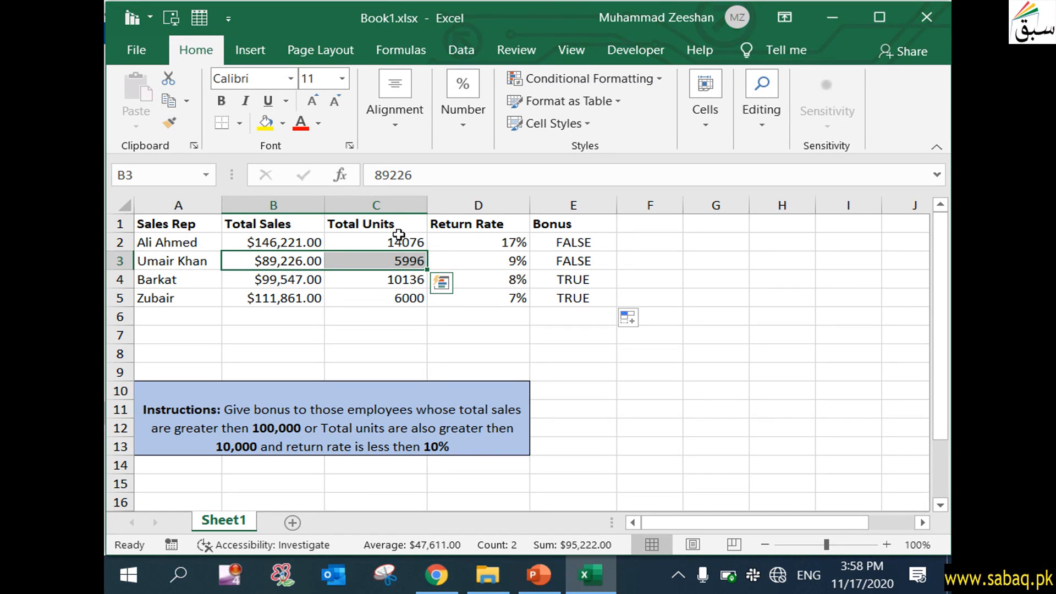
{"action": "left_click", "coordinate": [486, 259]}
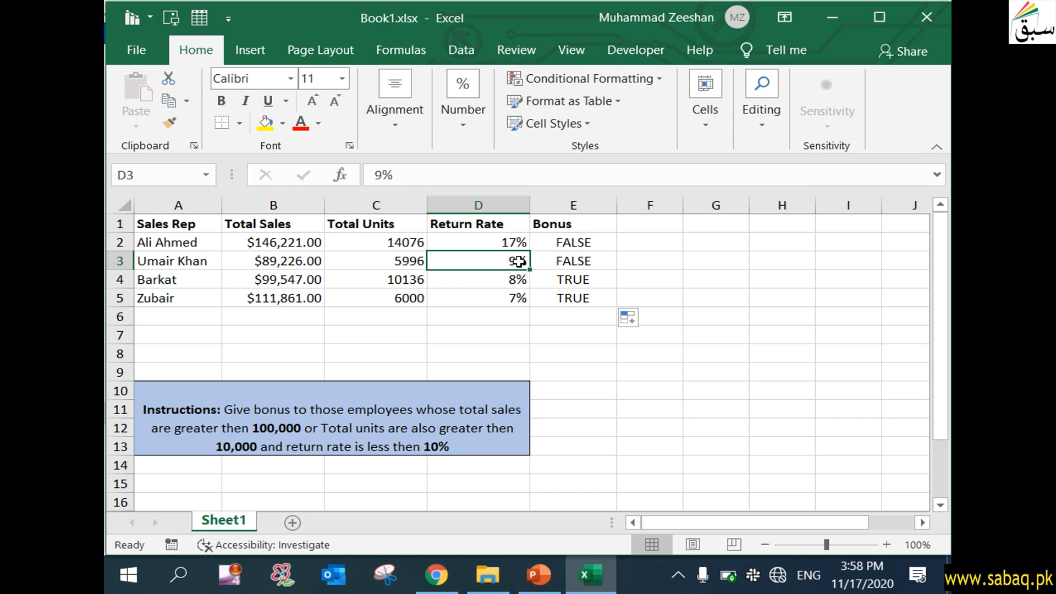
{"action": "left_click", "coordinate": [603, 263]}
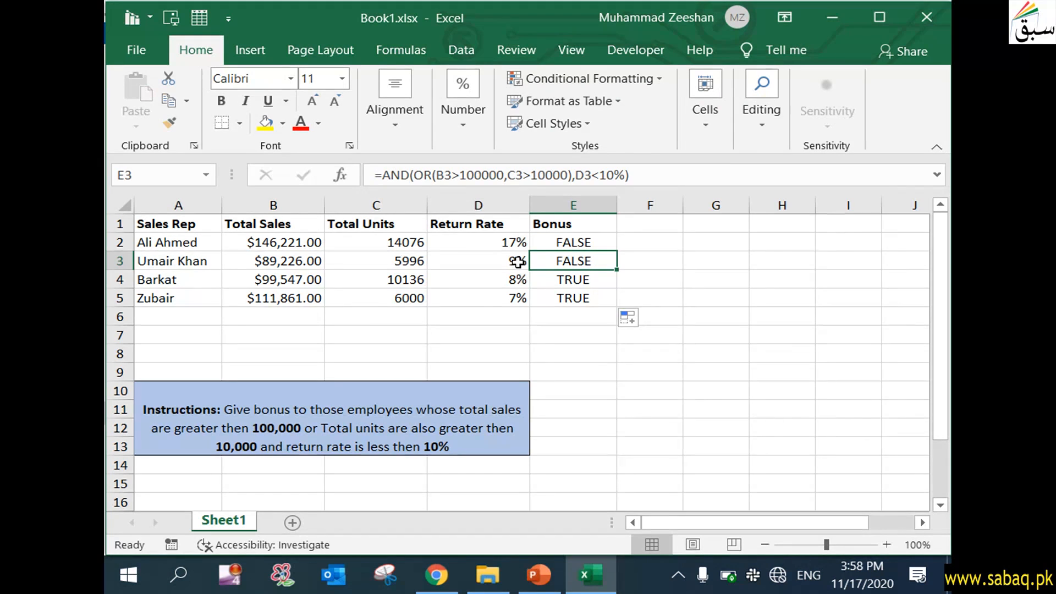
- Inspect the third rep's Bonus formula in E4 and its referenced cells, leaving the formula as it is
{"action": "left_click", "coordinate": [608, 278]}
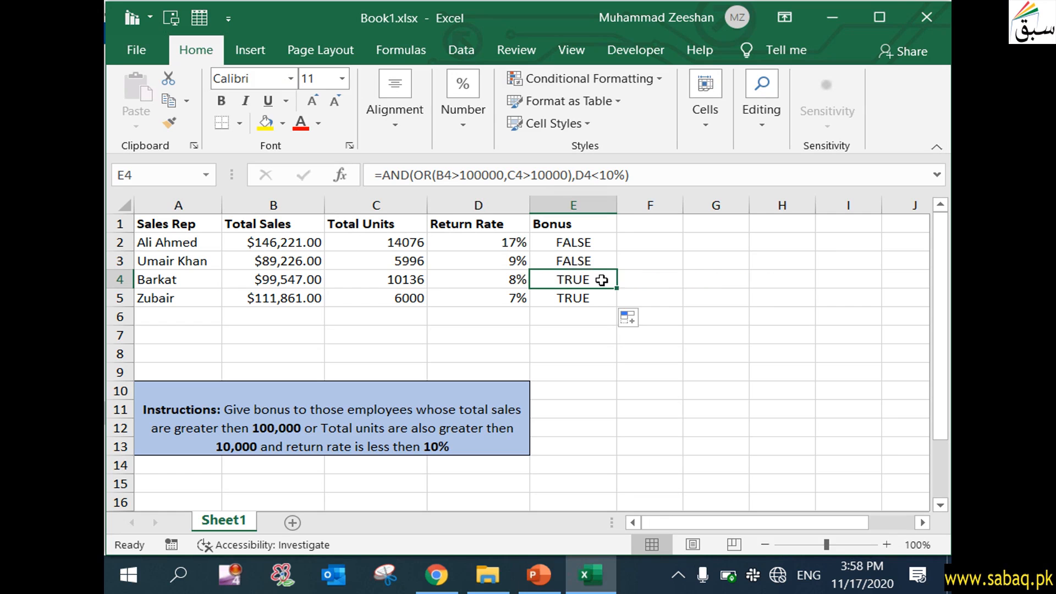
{"action": "double_click", "coordinate": [602, 280]}
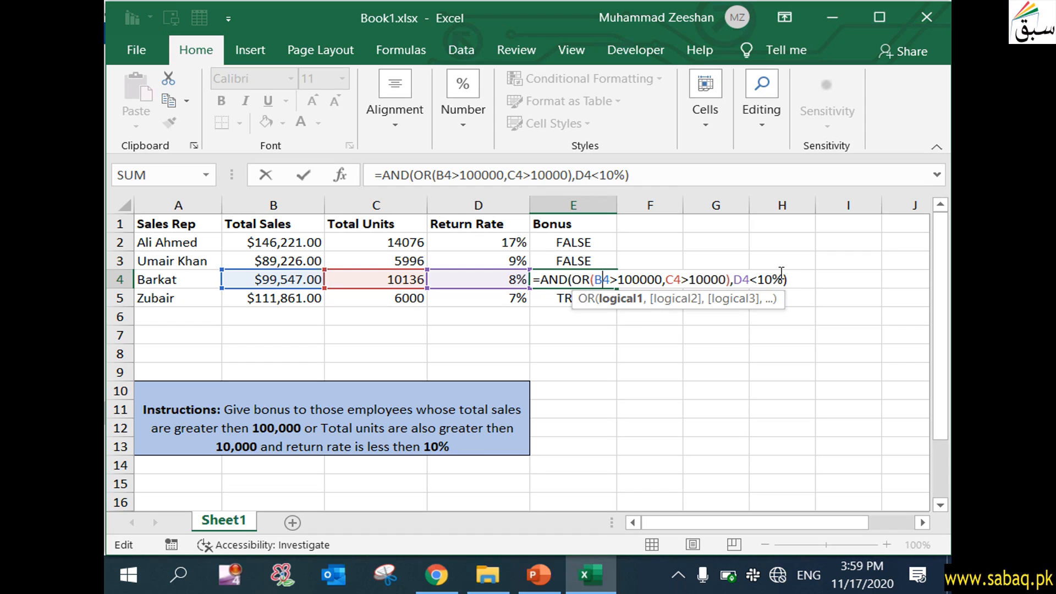
{"action": "left_click", "coordinate": [799, 278]}
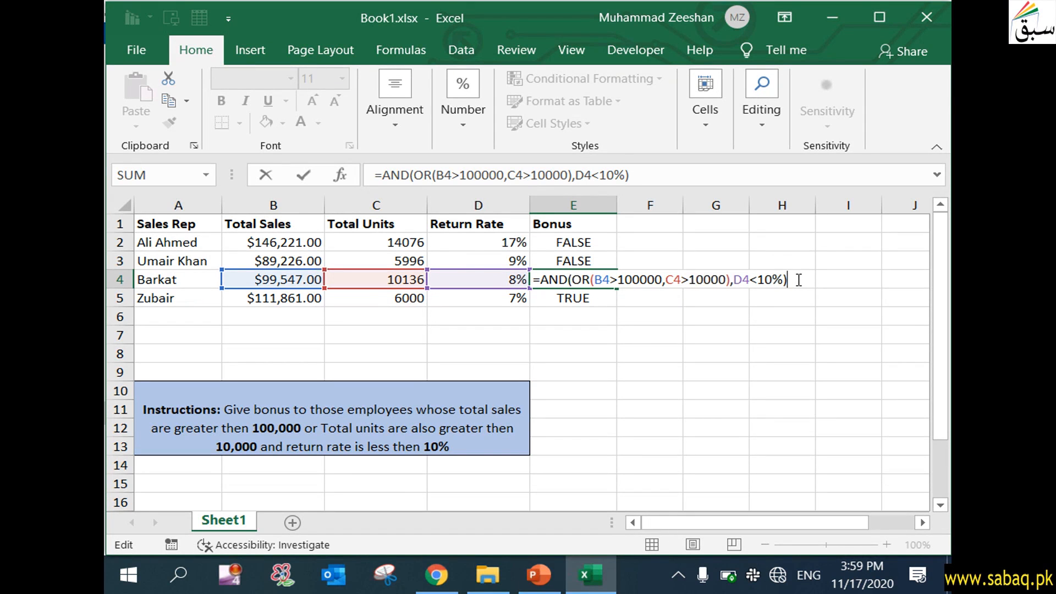
{"action": "key", "text": "Return"}
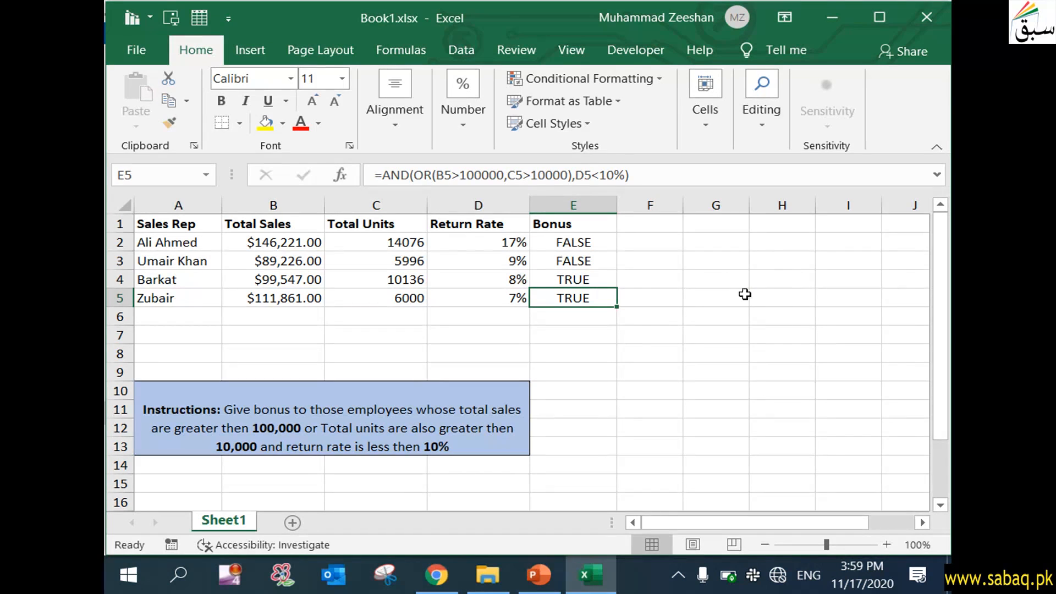
- Examine the fourth rep's total sales and the E5 formula's OR conditions and return-rate condition against the bonus result
{"action": "left_click", "coordinate": [312, 297]}
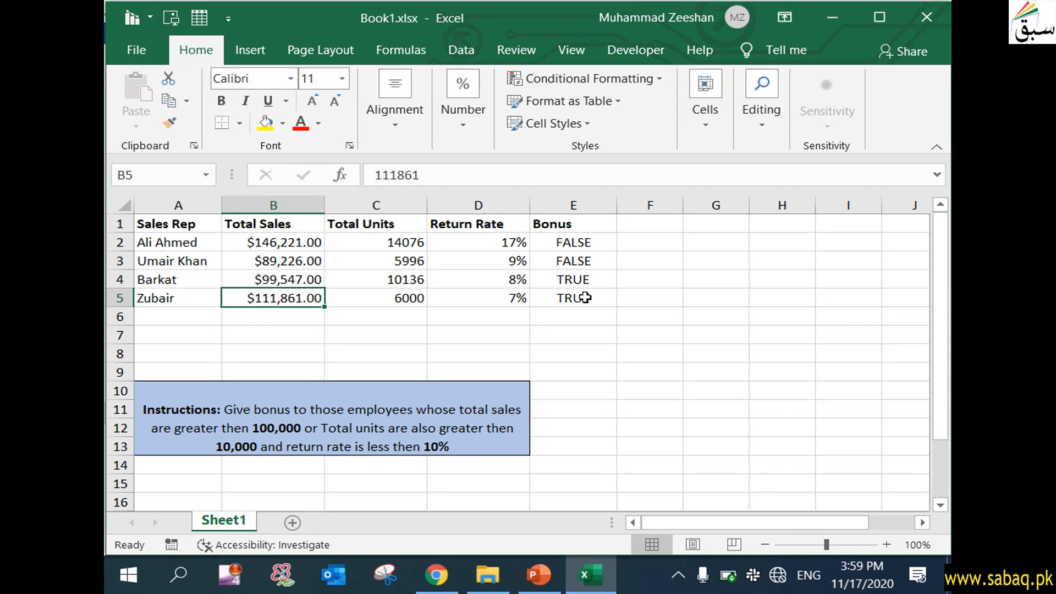
{"action": "left_click", "coordinate": [608, 297]}
{"action": "double_click", "coordinate": [608, 296]}
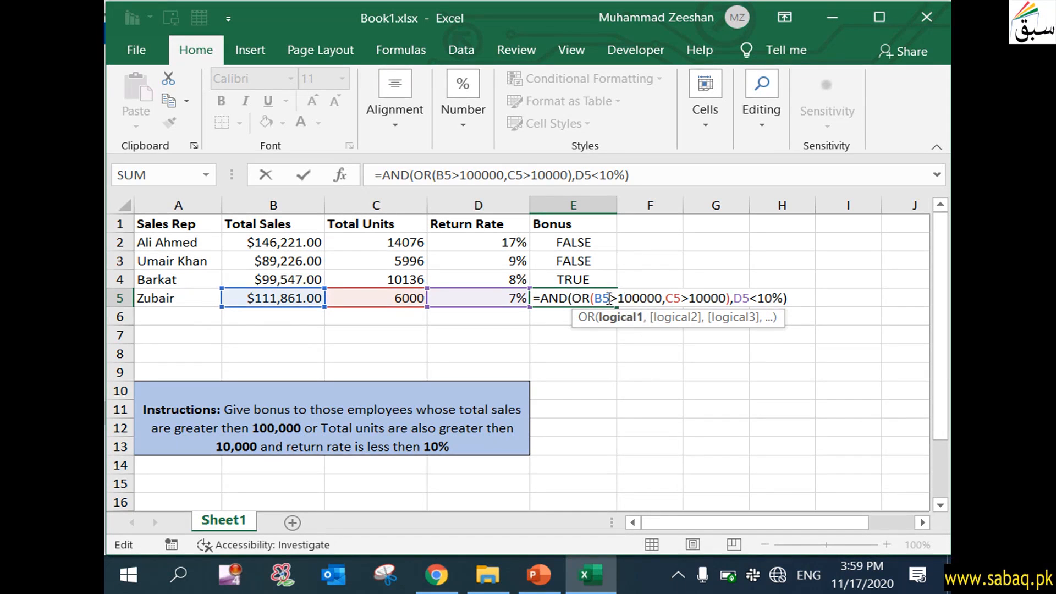
{"action": "left_click_drag", "start_coordinate": [662, 297], "coordinate": [573, 300]}
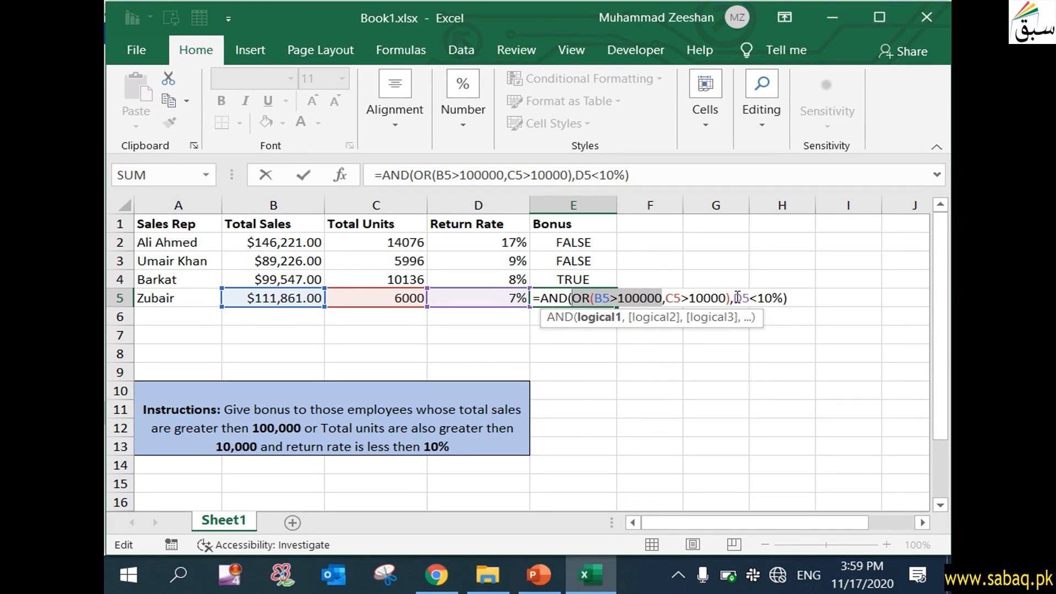
{"action": "left_click", "coordinate": [728, 298]}
{"action": "left_click_drag", "start_coordinate": [729, 297], "coordinate": [593, 297]}
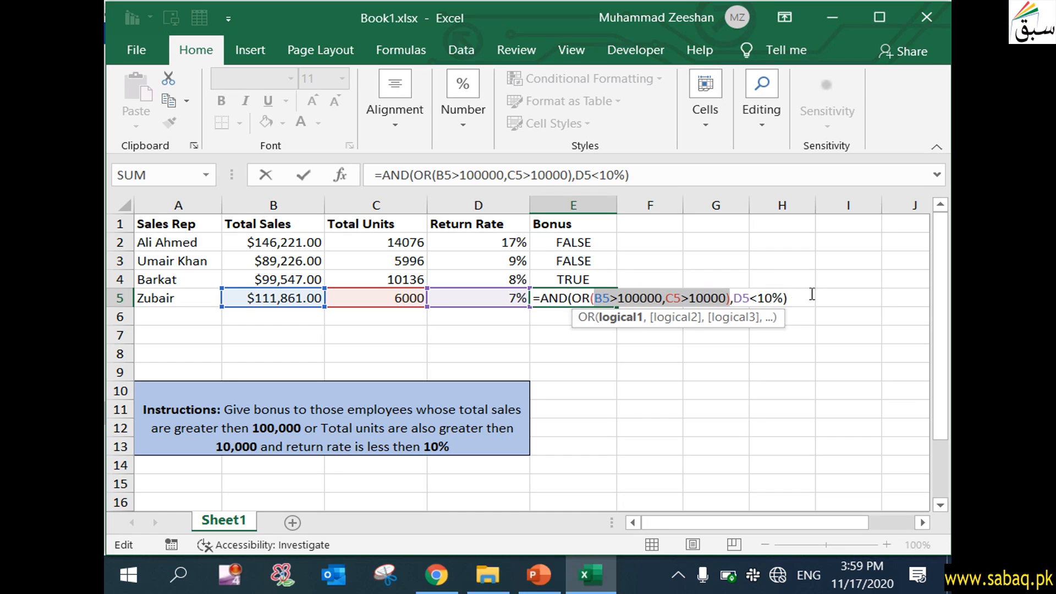
{"action": "left_click_drag", "start_coordinate": [735, 297], "coordinate": [784, 299]}
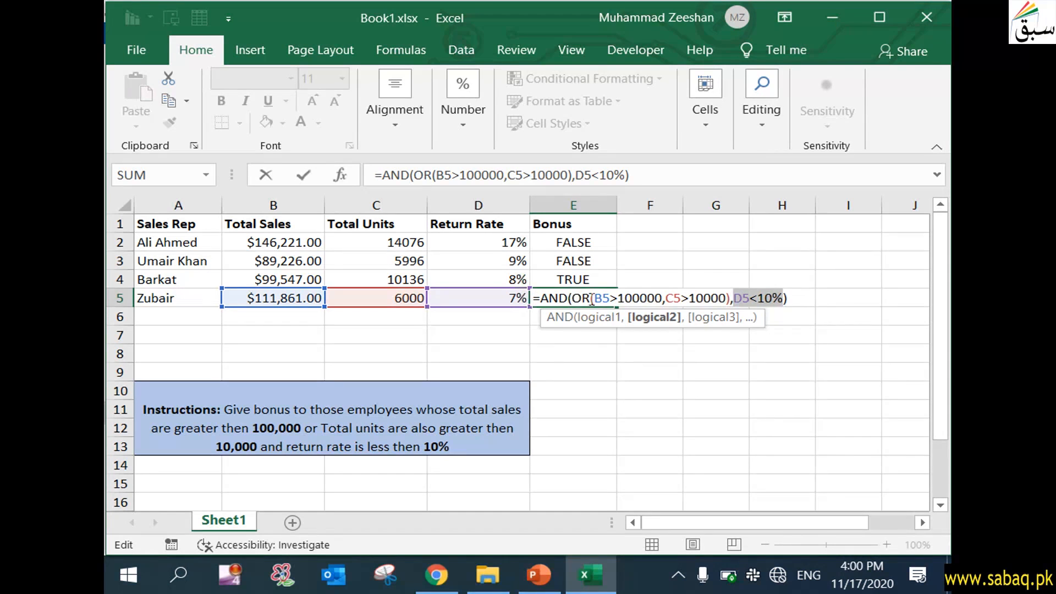
{"action": "left_click", "coordinate": [806, 298]}
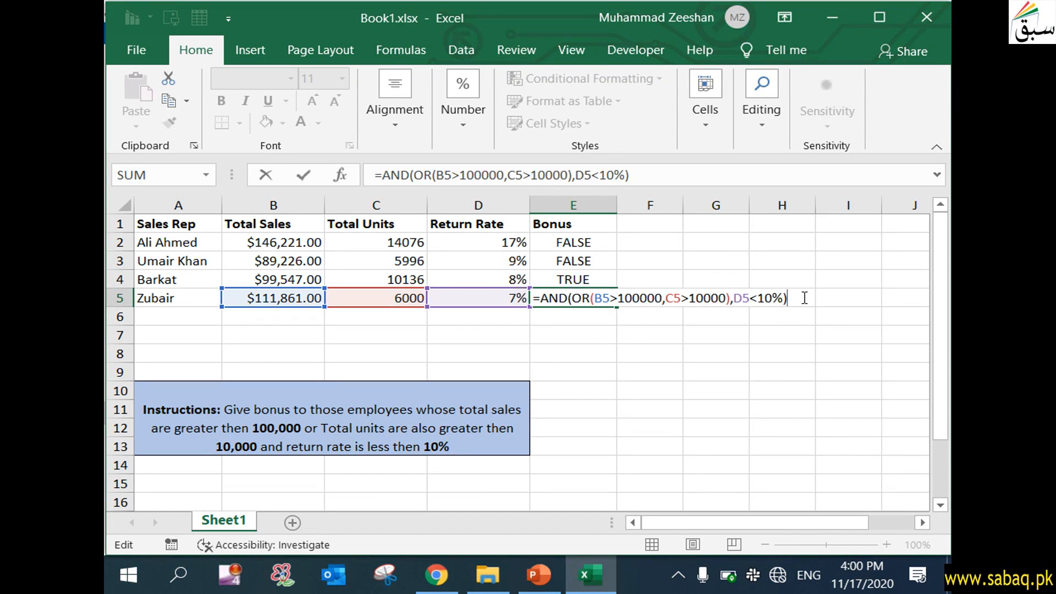
{"action": "key", "text": "Return"}
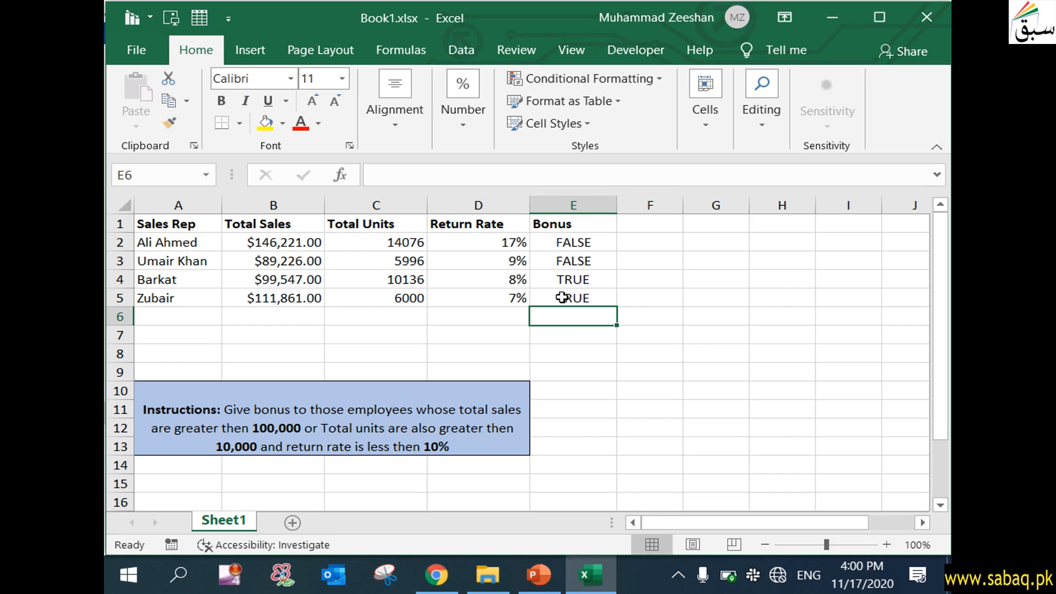
{"action": "left_click", "coordinate": [567, 302]}
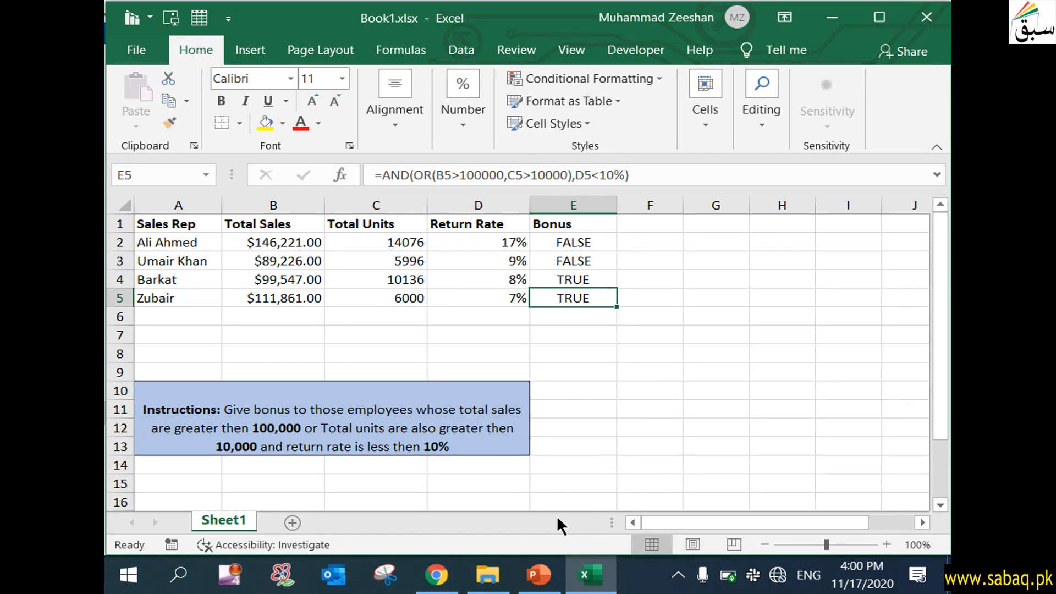
- Switch to the PowerPoint slide show, exit it past the Example slide and show the title slide about nested functions in reading view
{"action": "mouse_move", "coordinate": [538, 575]}
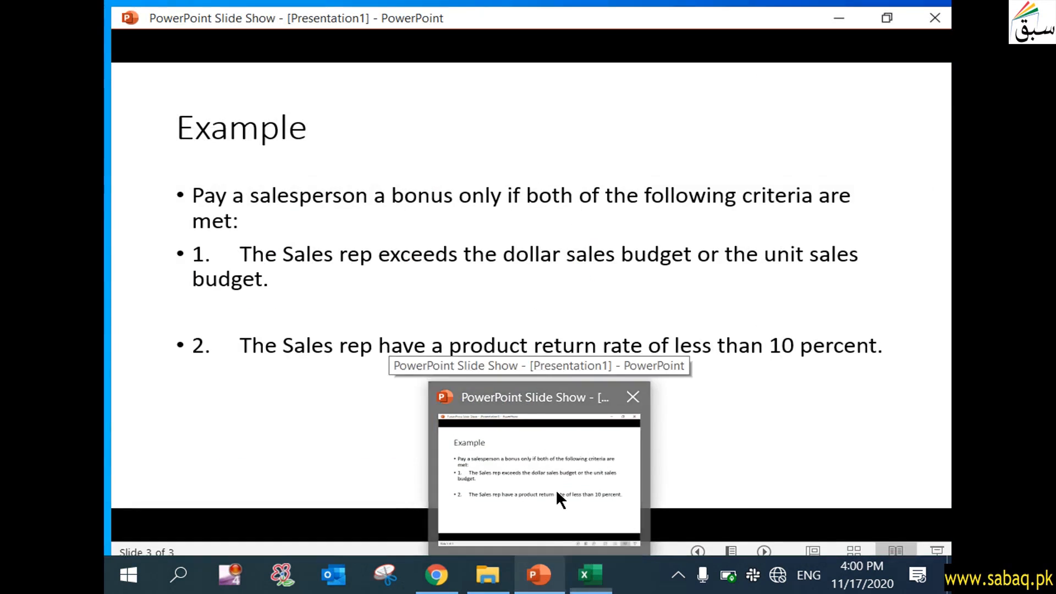
{"action": "left_click", "coordinate": [555, 489]}
{"action": "left_click", "coordinate": [511, 398]}
{"action": "left_click", "coordinate": [511, 399]}
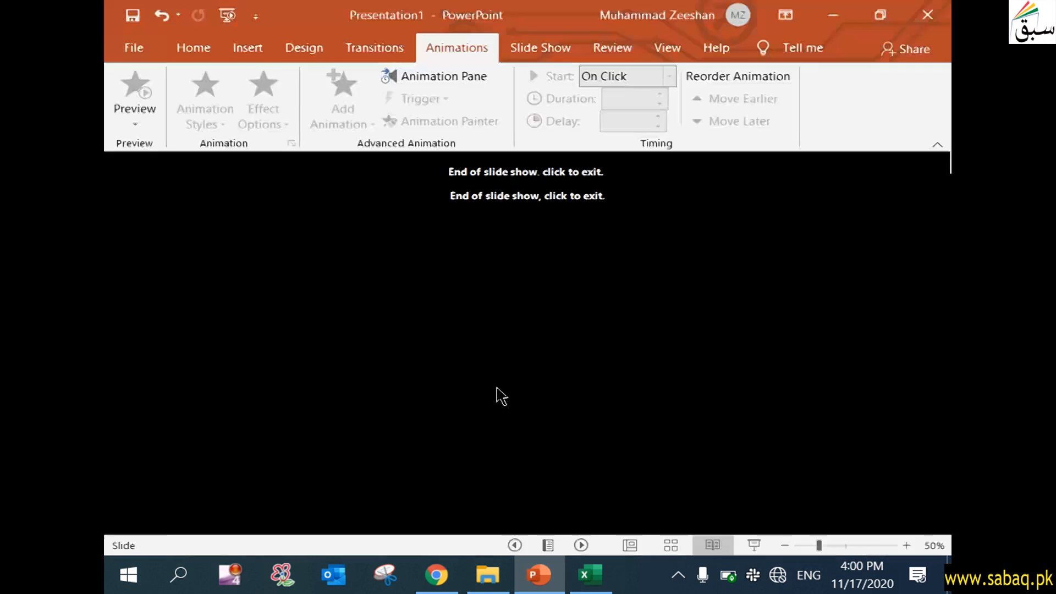
{"action": "left_click", "coordinate": [688, 546]}
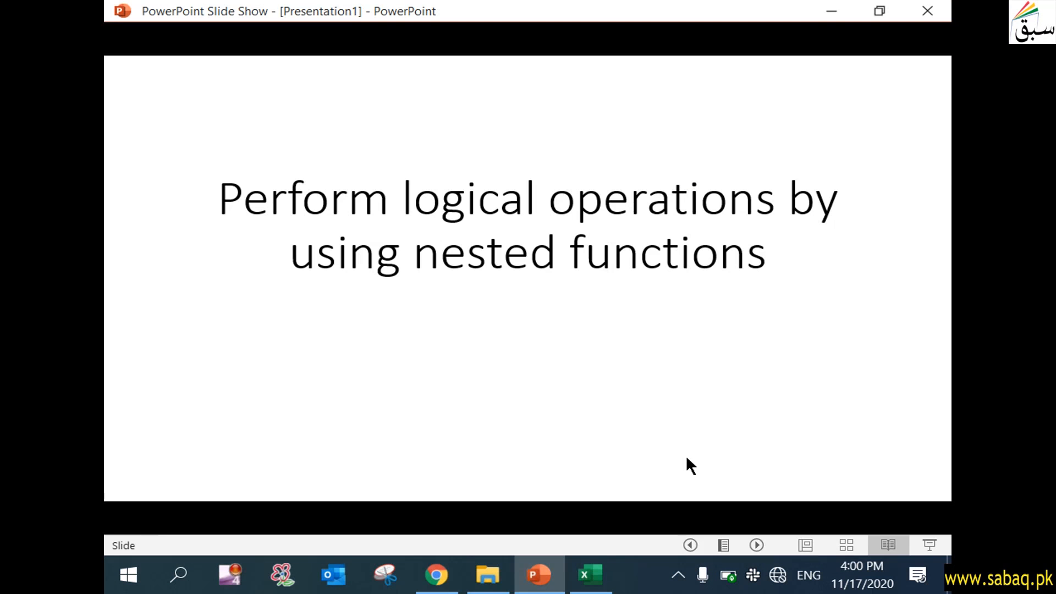